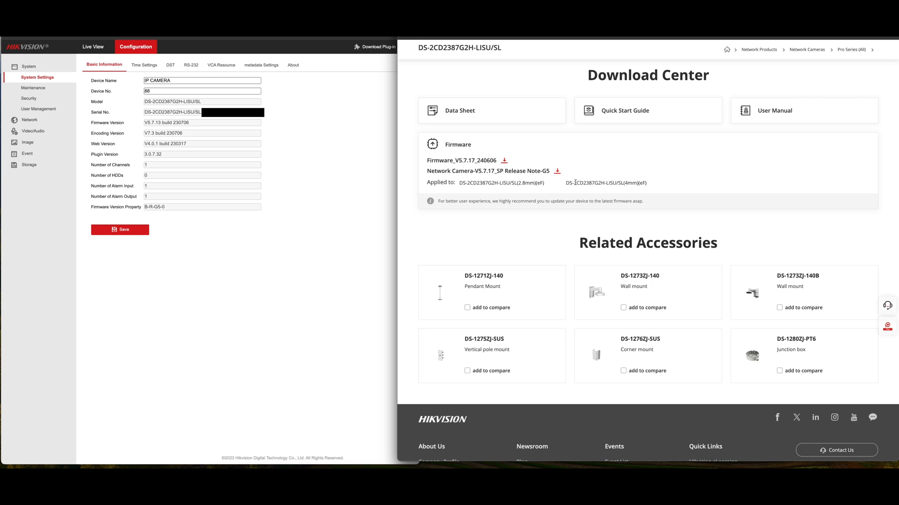
{"action": "scroll", "coordinate": [579, 190], "scroll_direction": "up", "scroll_amount": 10}
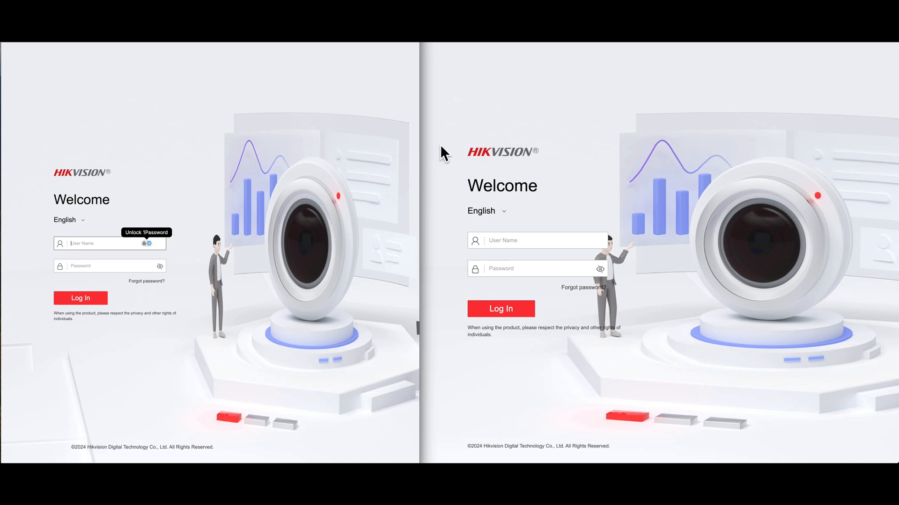
- Log in to the camera's web interface as admin
{"action": "type", "text": "a"}
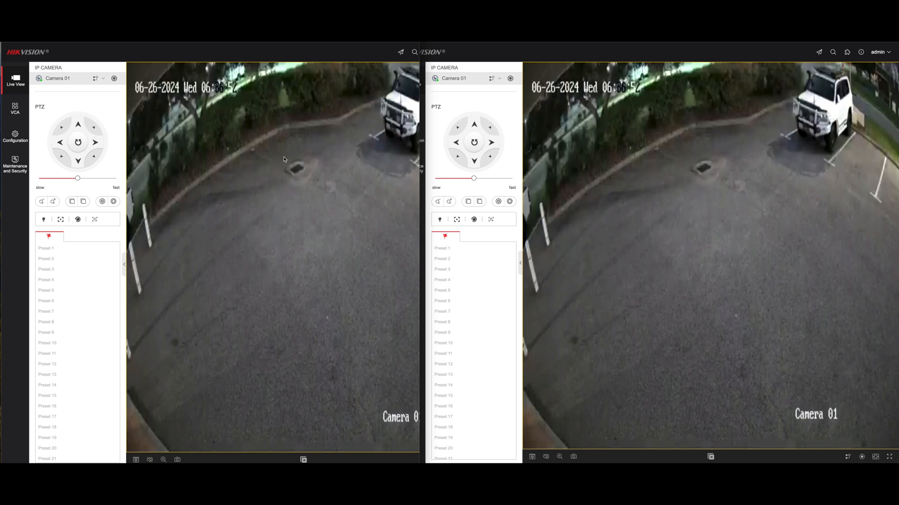
- Collapse the side panel beside the live view and open the camera's configuration in the other window
{"action": "left_click", "coordinate": [521, 265]}
{"action": "left_click", "coordinate": [521, 265]}
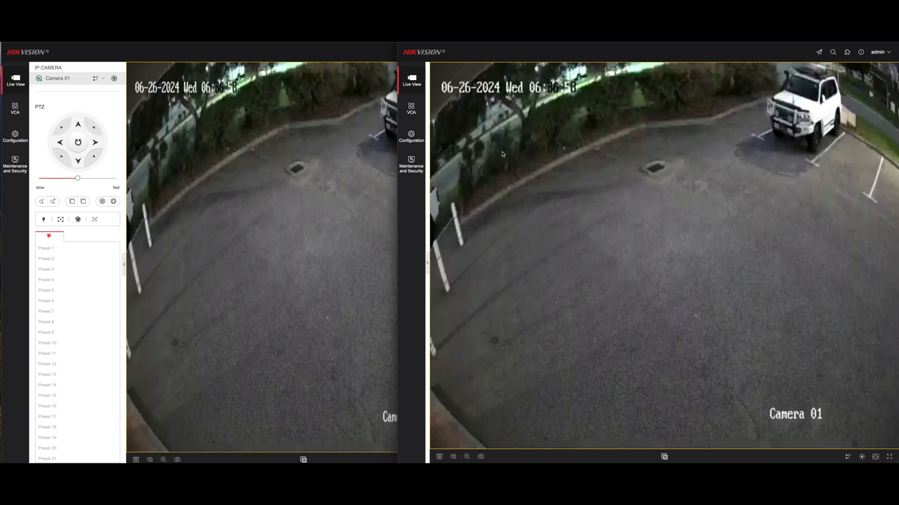
{"action": "left_click", "coordinate": [16, 136]}
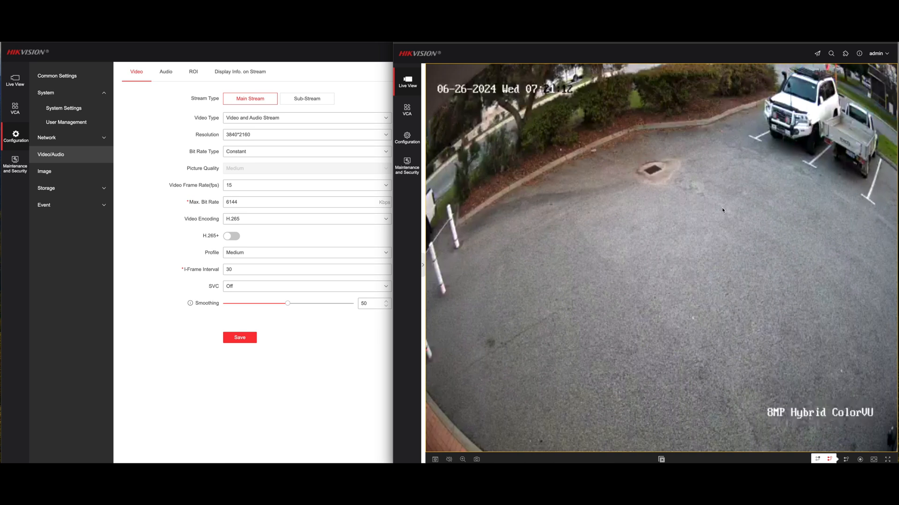
- Show the main stream in the live view and change its display ratio to 16:9
{"action": "left_click", "coordinate": [817, 459]}
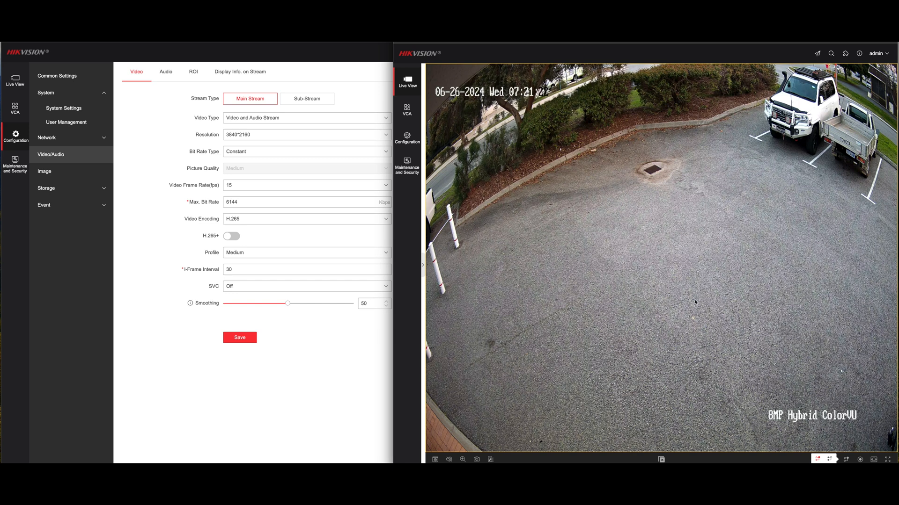
{"action": "mouse_move", "coordinate": [873, 460]}
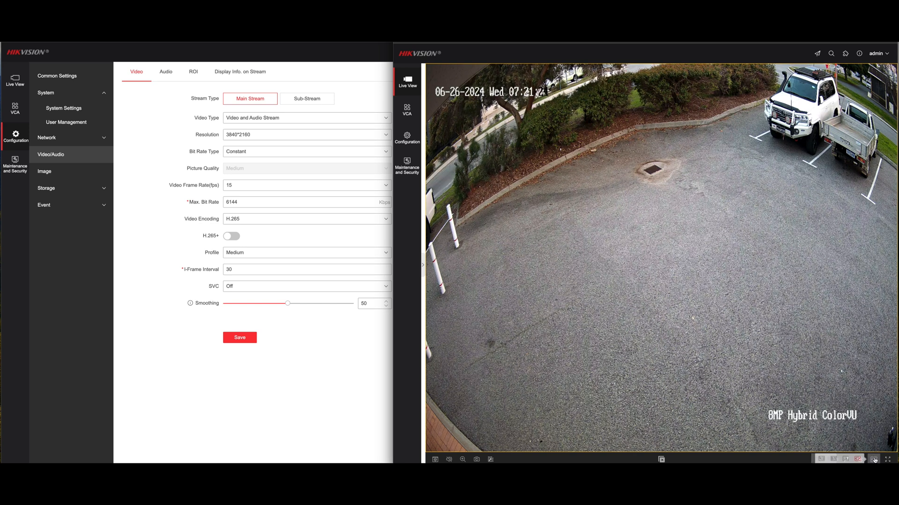
{"action": "left_click", "coordinate": [833, 460]}
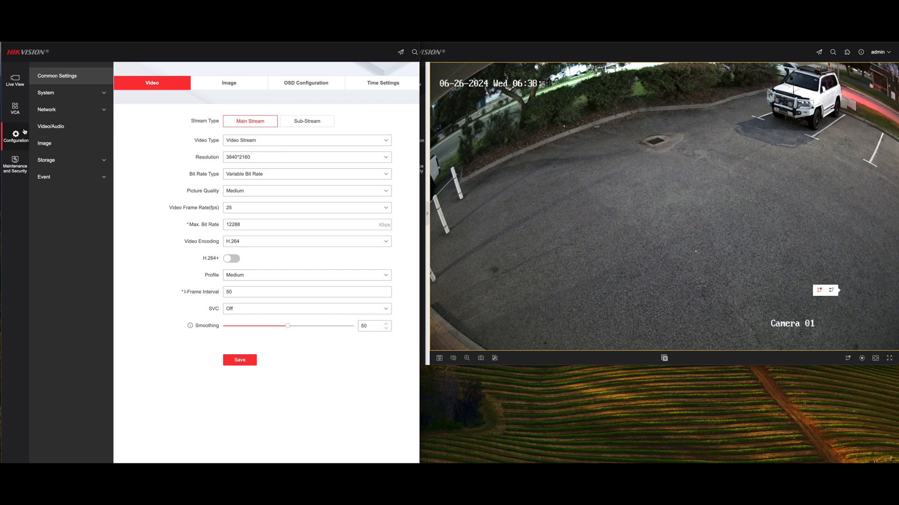
- View the basic information in the camera's system settings and examine the specifications on its online product page
{"action": "left_click", "coordinate": [52, 94]}
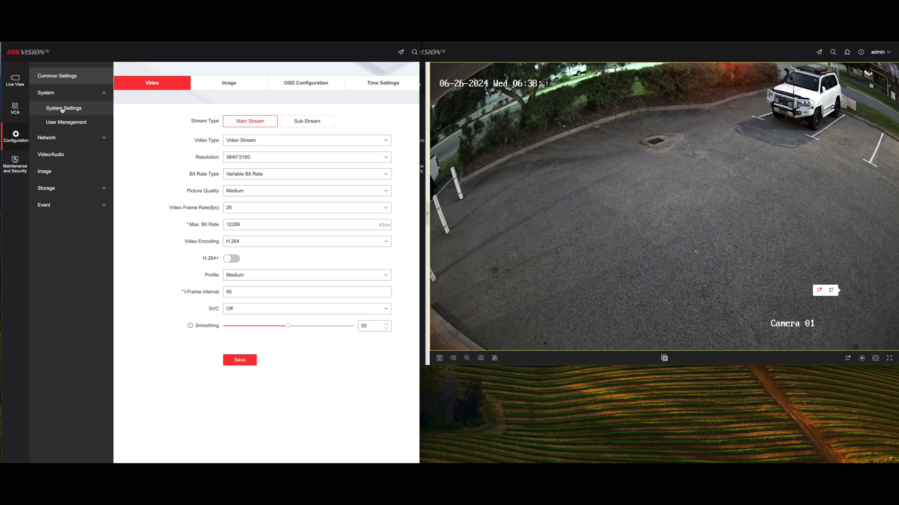
{"action": "left_click", "coordinate": [67, 109]}
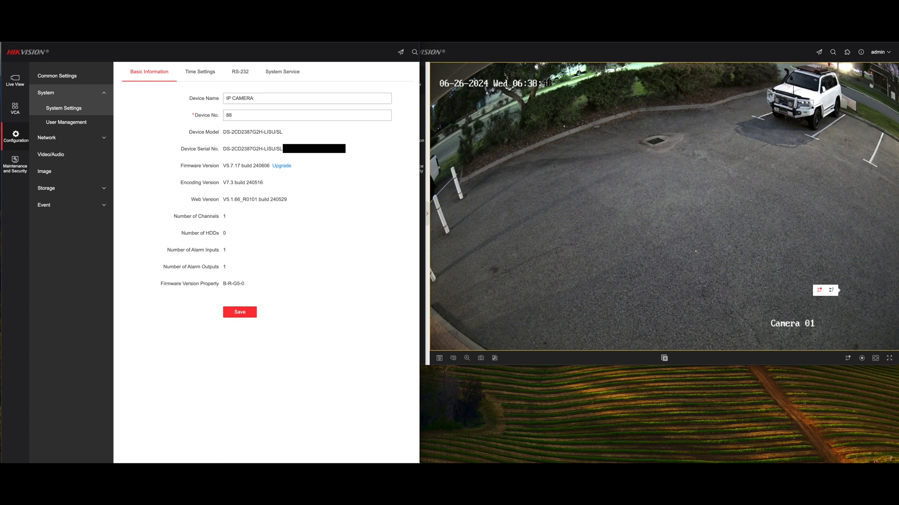
{"action": "left_click", "coordinate": [529, 29]}
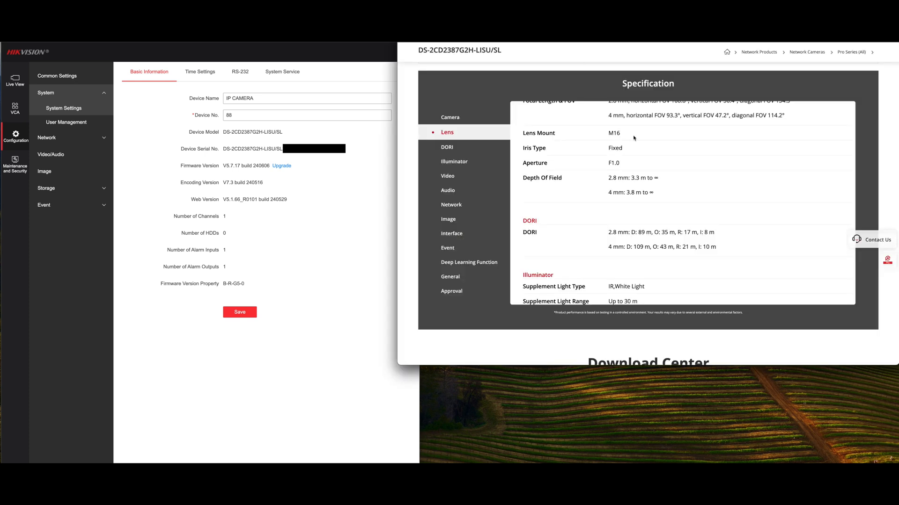
{"action": "scroll", "coordinate": [634, 138], "scroll_direction": "down", "scroll_amount": 10}
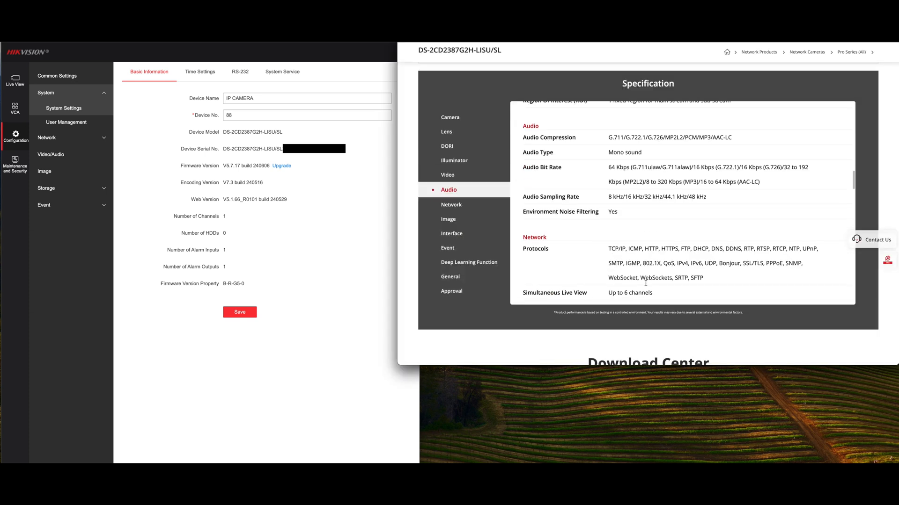
{"action": "scroll", "coordinate": [645, 283], "scroll_direction": "down", "scroll_amount": 10}
{"action": "scroll", "coordinate": [606, 313], "scroll_direction": "up", "scroll_amount": 5}
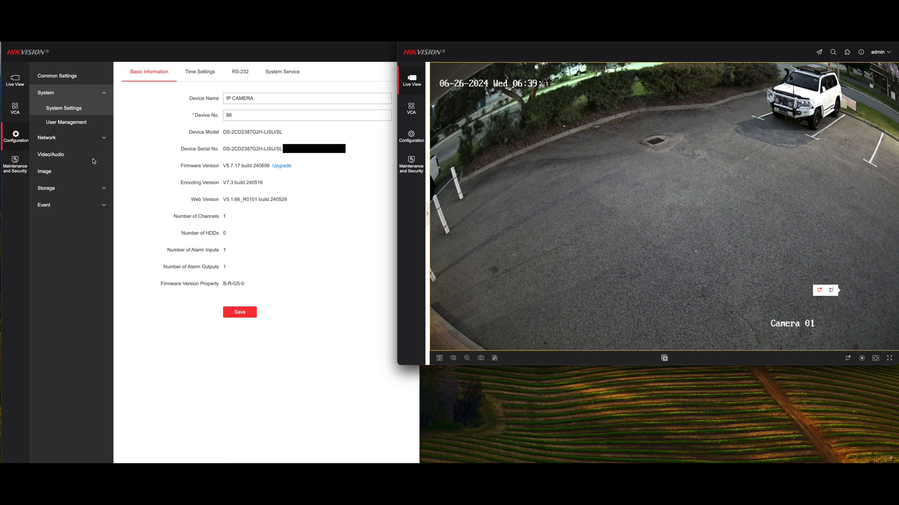
- Open the camera's Video/Audio configuration
{"action": "left_click", "coordinate": [60, 155]}
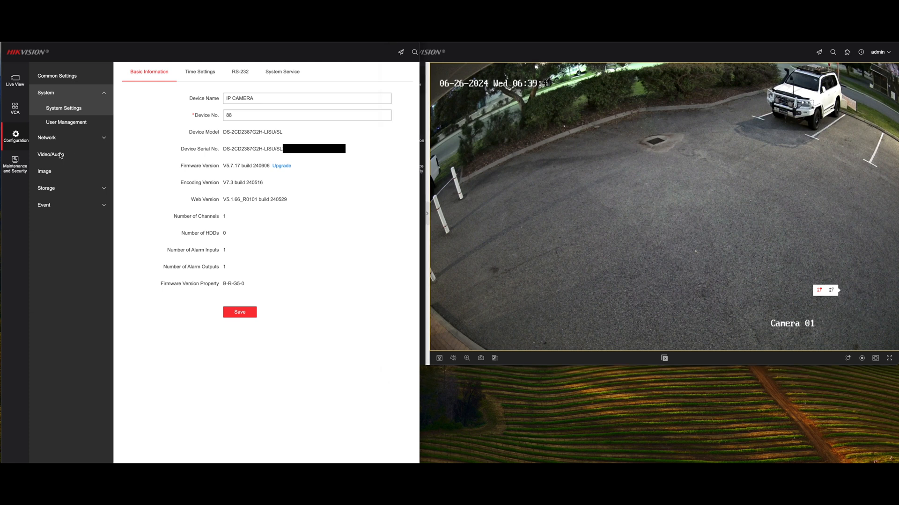
{"action": "left_click", "coordinate": [58, 156]}
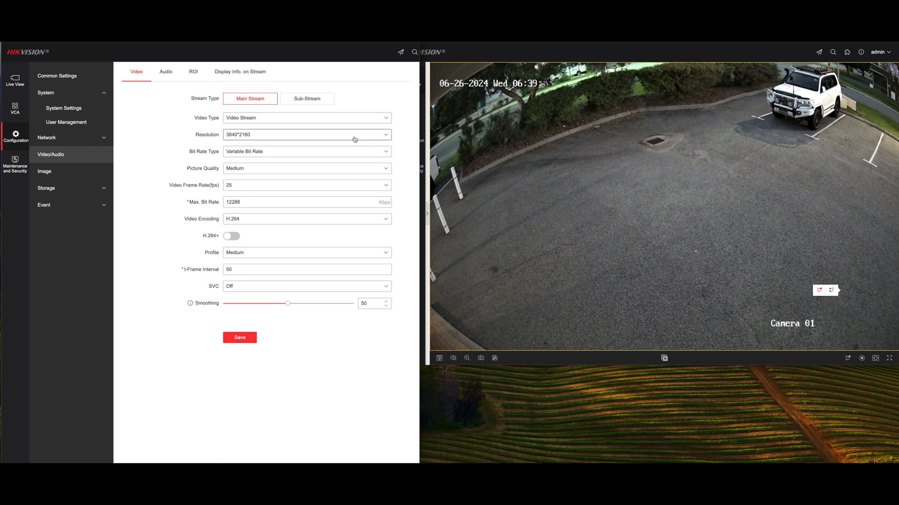
- Try a main stream resolution of 3200*1800 and save the setting
{"action": "left_click", "coordinate": [383, 137]}
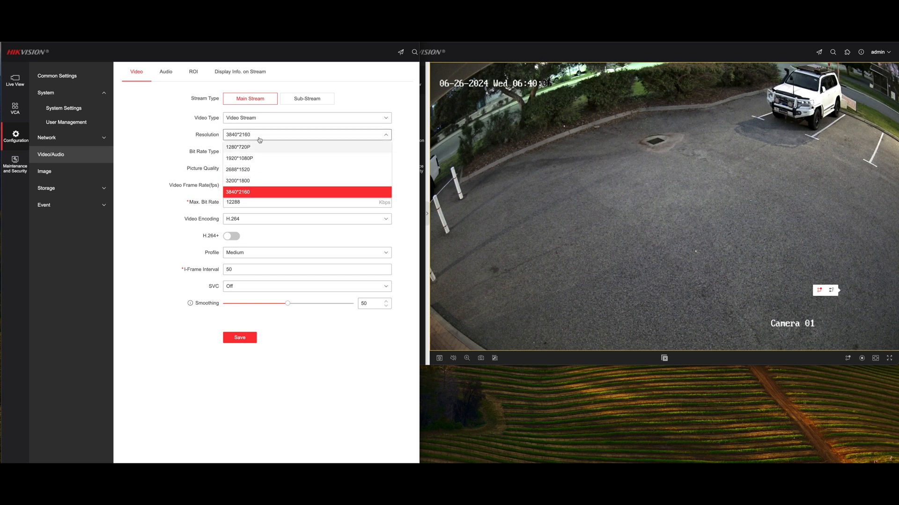
{"action": "left_click", "coordinate": [256, 181]}
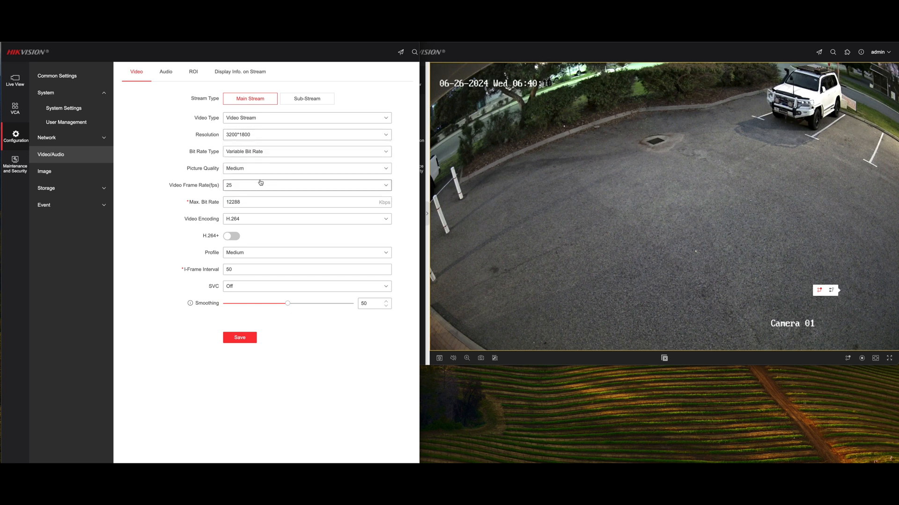
{"action": "left_click", "coordinate": [240, 338]}
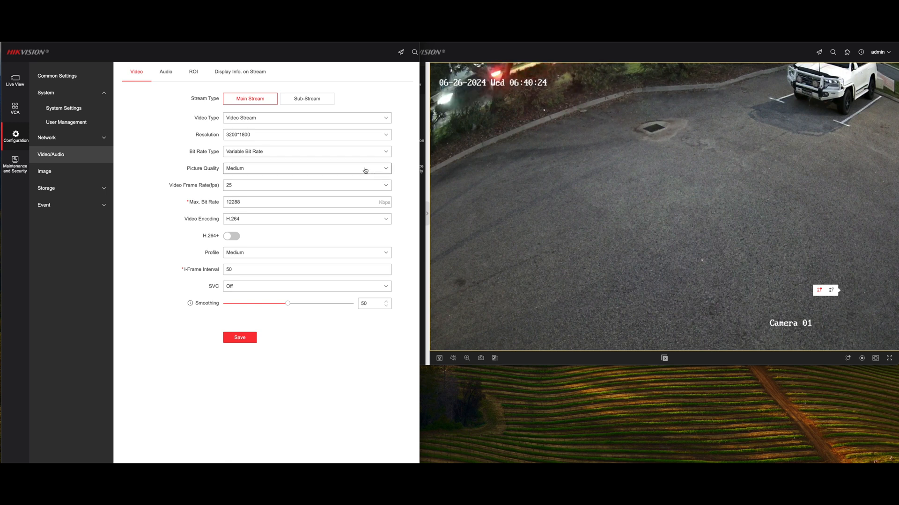
- Restore the main stream's resolution to 3840*2160 and save the setting
{"action": "left_click", "coordinate": [385, 135]}
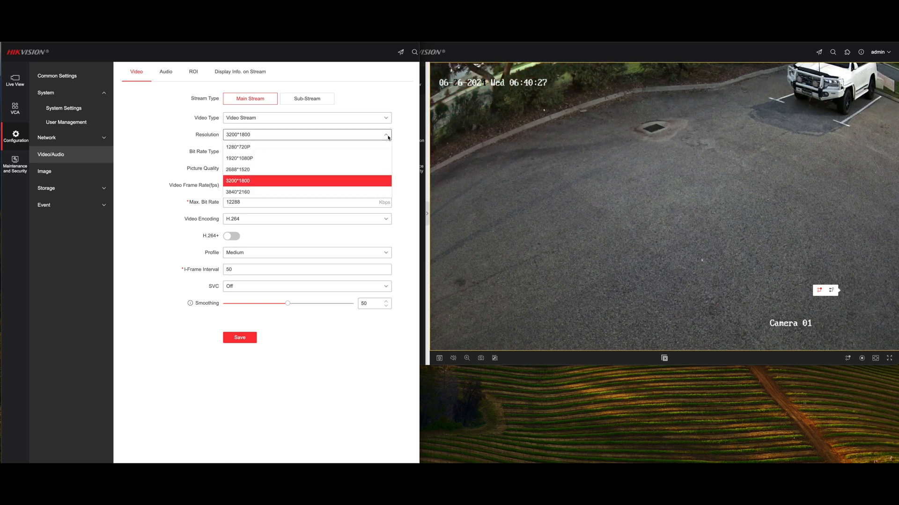
{"action": "left_click", "coordinate": [283, 193]}
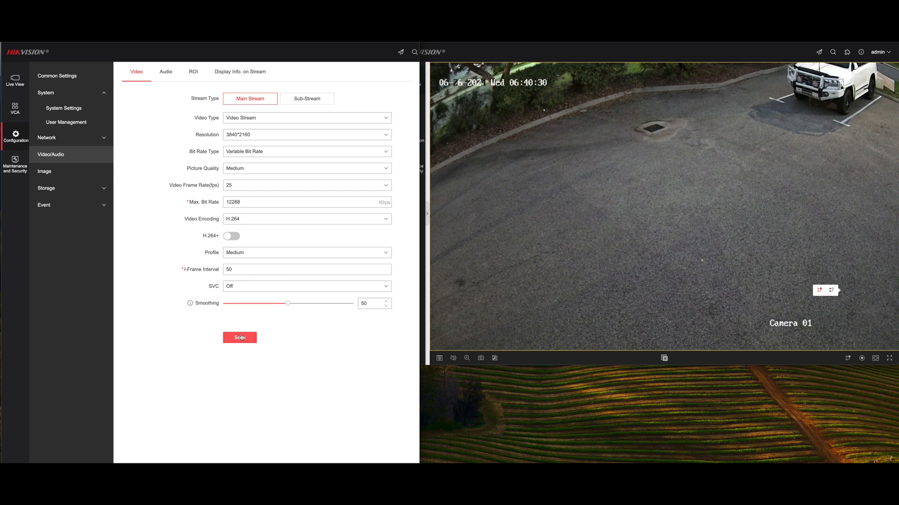
{"action": "left_click", "coordinate": [241, 337]}
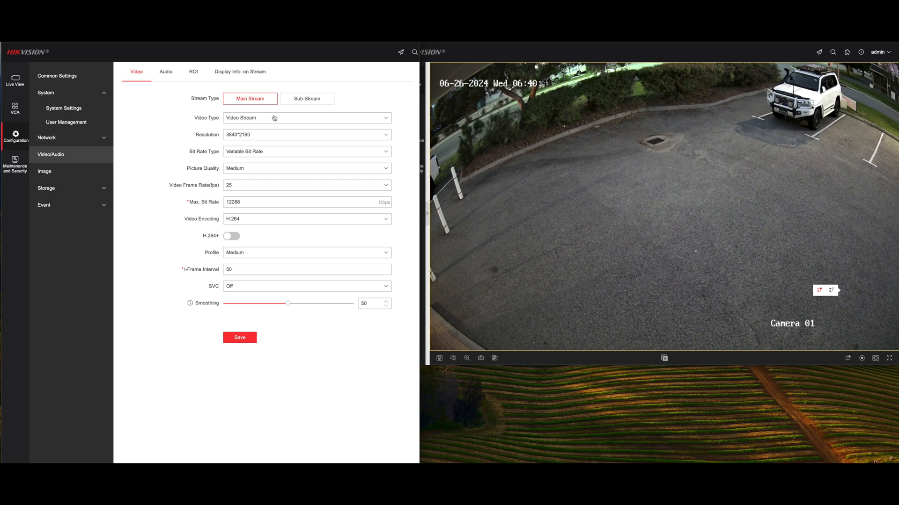
- Set the main stream's bit rate type to Constant and its video frame rate to 15 fps
{"action": "left_click", "coordinate": [318, 154]}
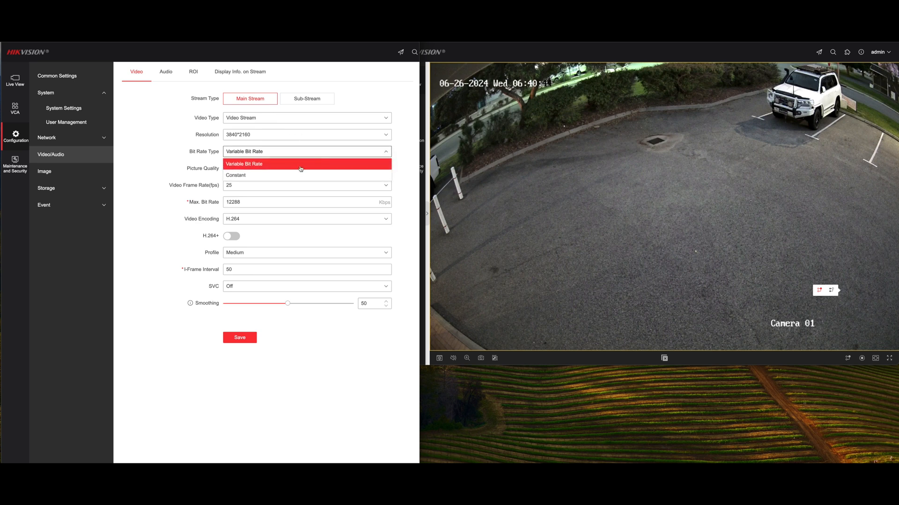
{"action": "left_click", "coordinate": [298, 176]}
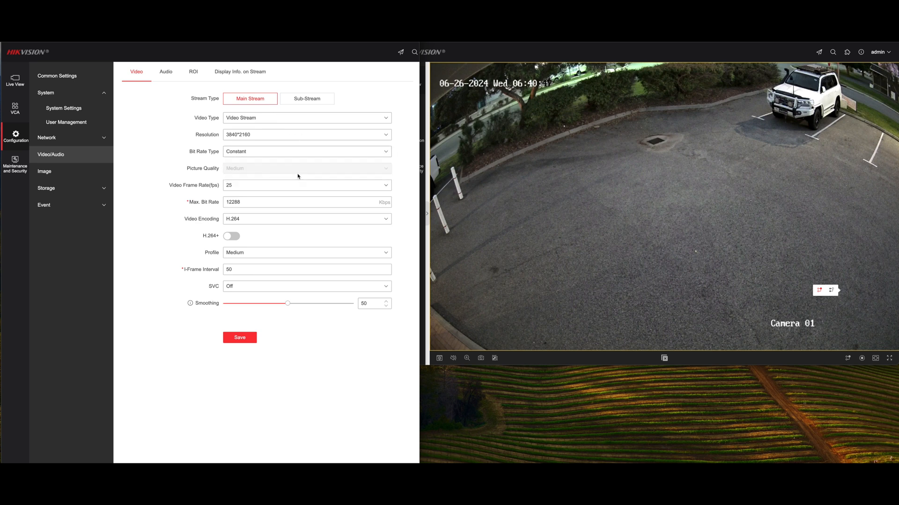
{"action": "left_click", "coordinate": [243, 191]}
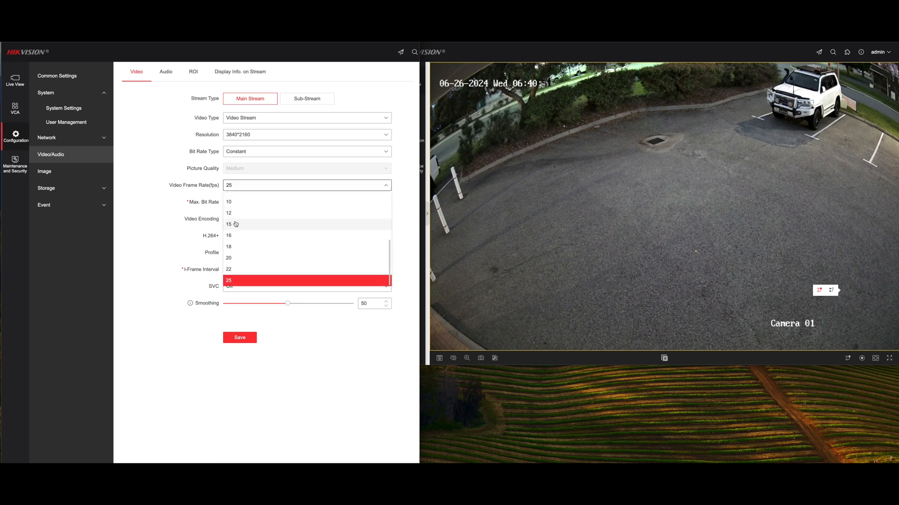
{"action": "left_click", "coordinate": [274, 224]}
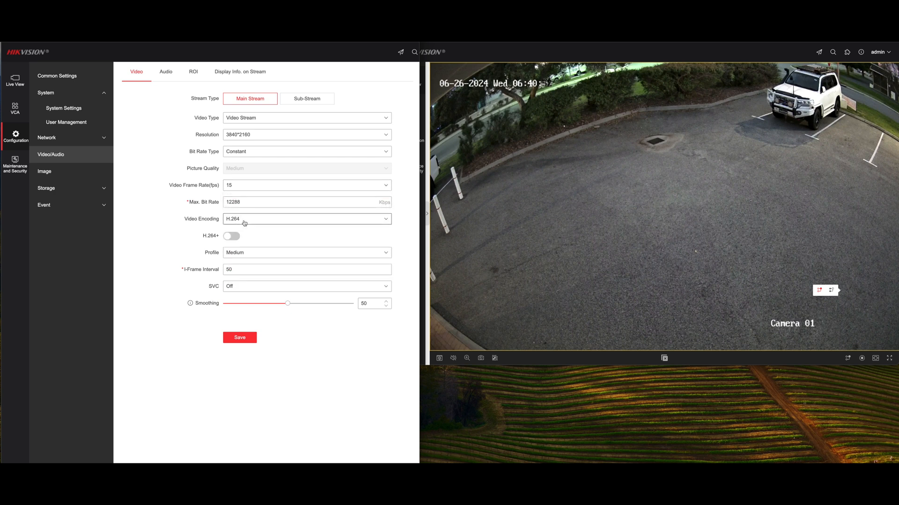
- Set the main stream's maximum bit rate to 6144 Kbps and its video encoding to H.265
{"action": "left_click", "coordinate": [290, 201]}
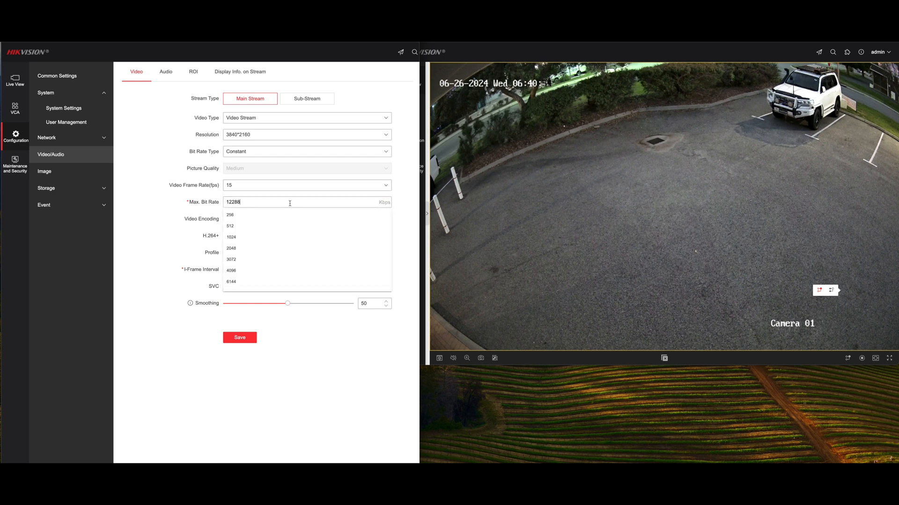
{"action": "left_click", "coordinate": [243, 282]}
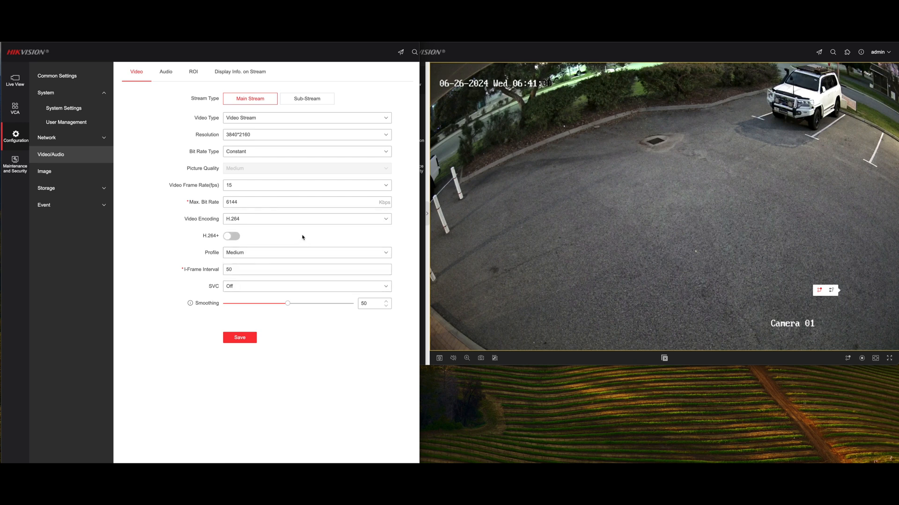
{"action": "left_click", "coordinate": [307, 220]}
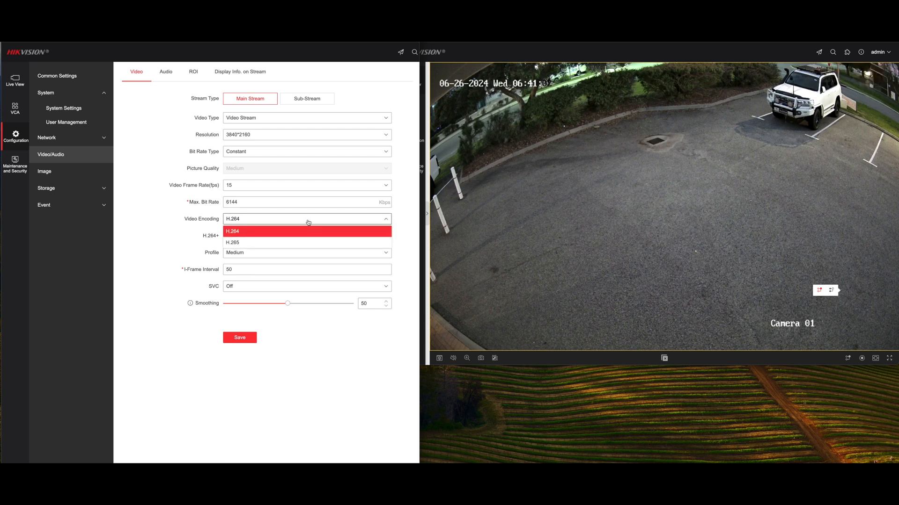
{"action": "left_click", "coordinate": [298, 242]}
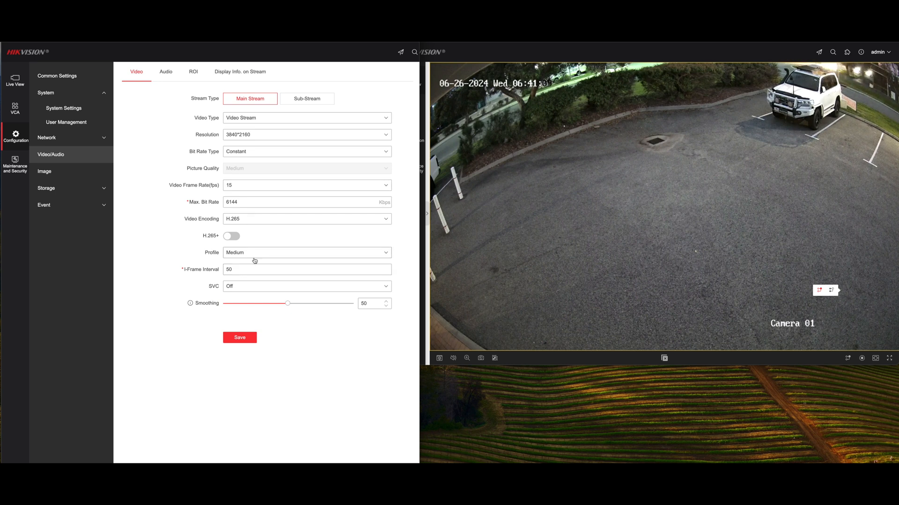
- Set the main stream's I-frame interval to 30 and save the video settings
{"action": "left_click_drag", "start_coordinate": [243, 269], "coordinate": [218, 272]}
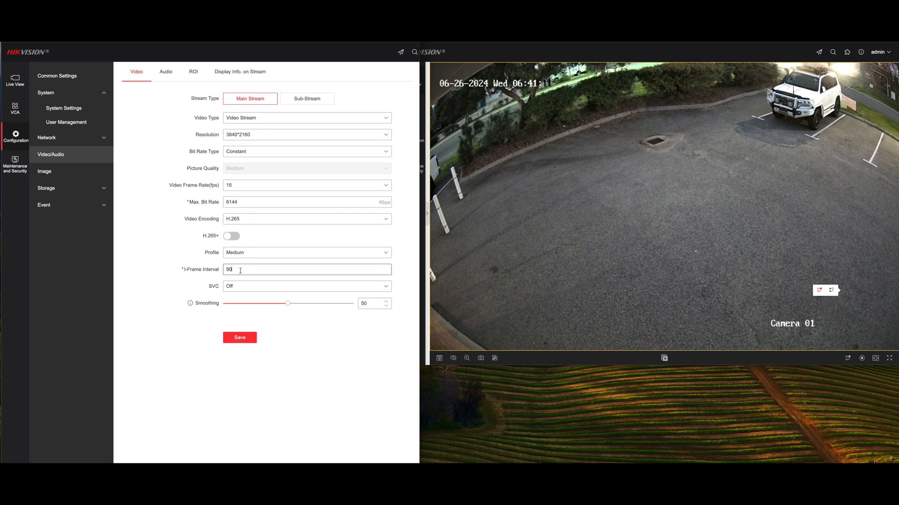
{"action": "type", "text": "30"}
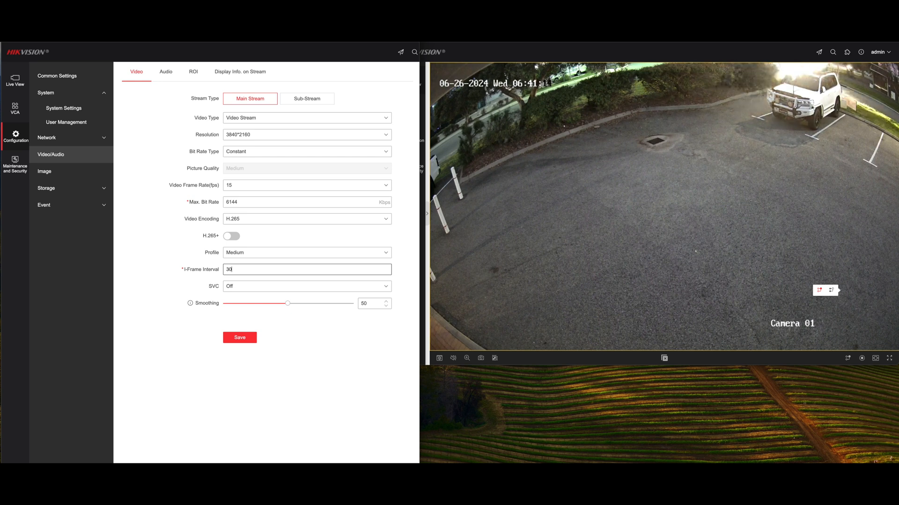
{"action": "left_click", "coordinate": [230, 341]}
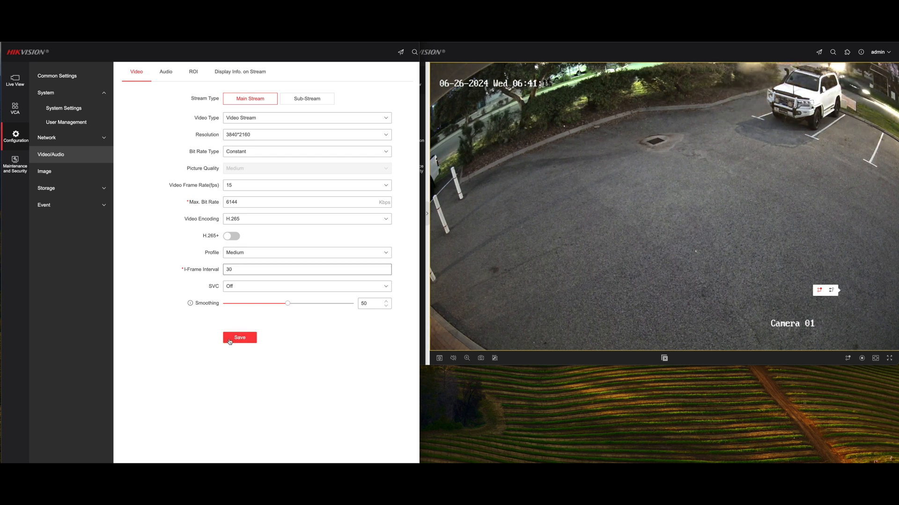
- Change the main stream's video type to Video and Audio Stream and save the settings
{"action": "left_click", "coordinate": [298, 121]}
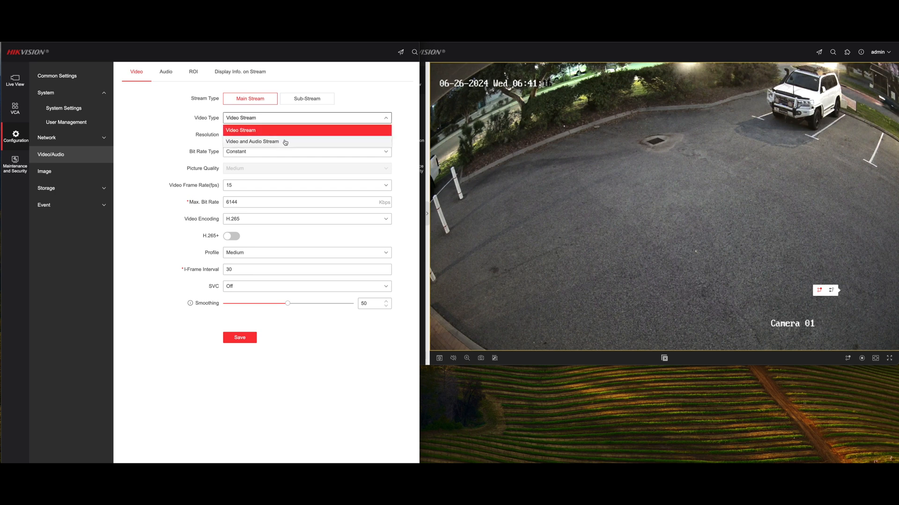
{"action": "left_click", "coordinate": [283, 140]}
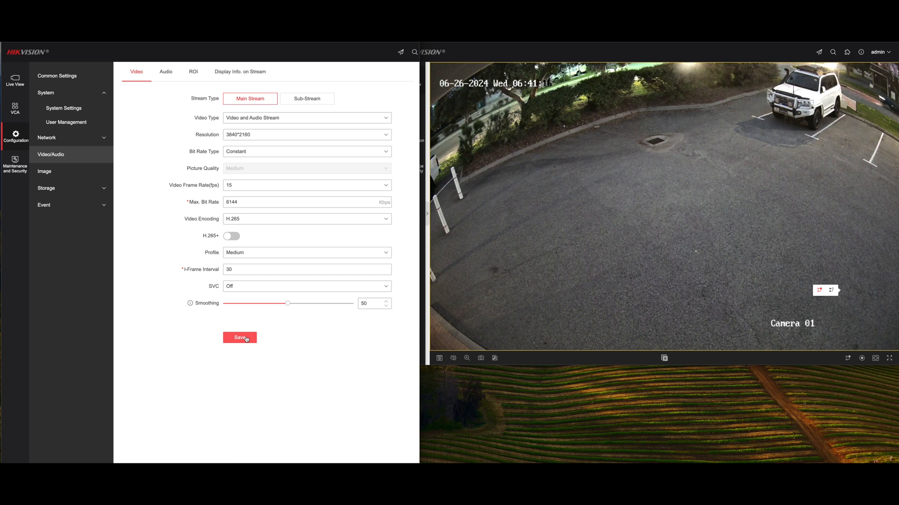
{"action": "left_click", "coordinate": [247, 339]}
- Set the sub-stream's video type to Video and Audio Stream and its resolution to 640*480
{"action": "left_click", "coordinate": [315, 99]}
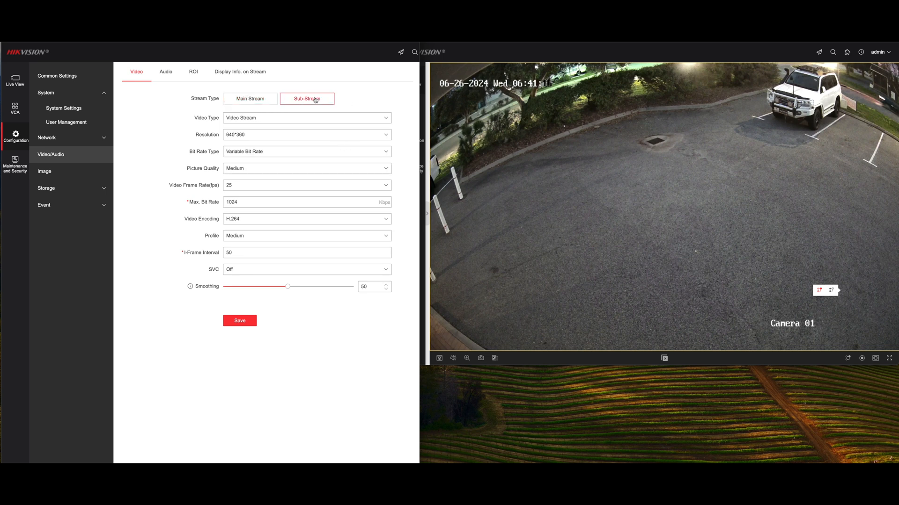
{"action": "left_click", "coordinate": [281, 121]}
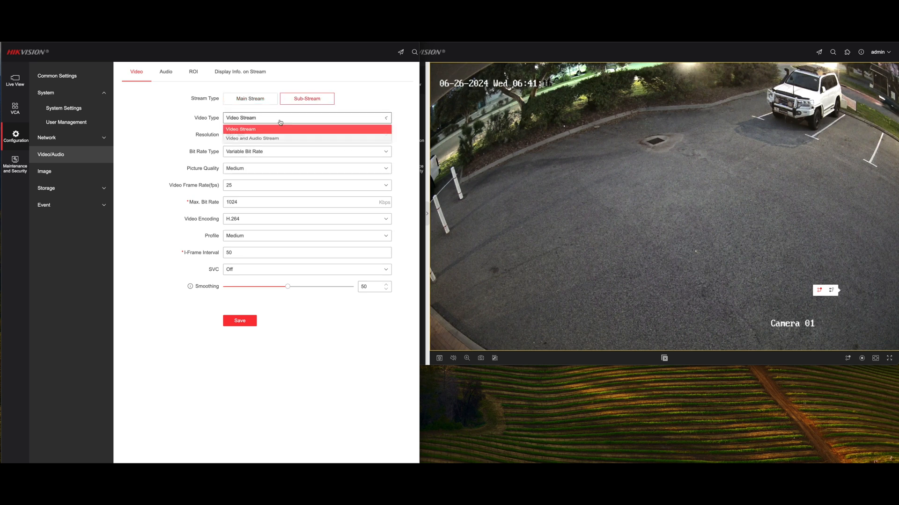
{"action": "left_click", "coordinate": [281, 140]}
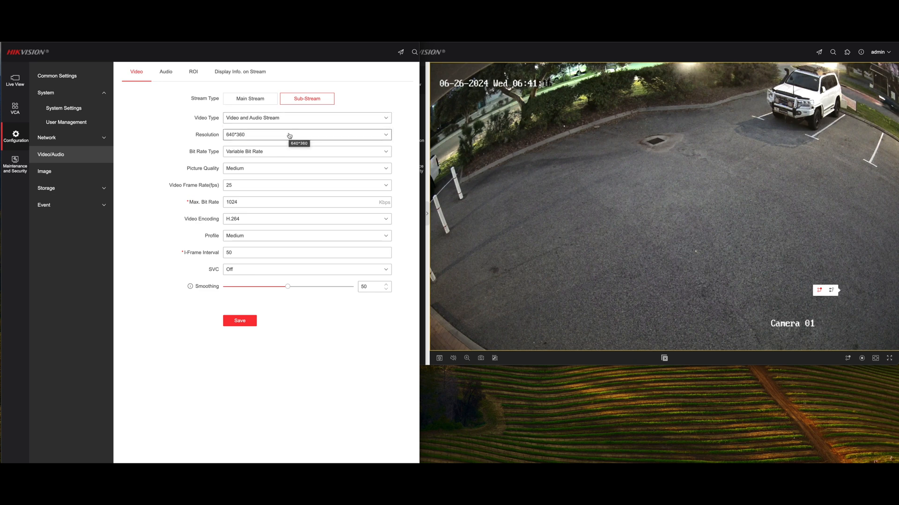
{"action": "left_click", "coordinate": [289, 135]}
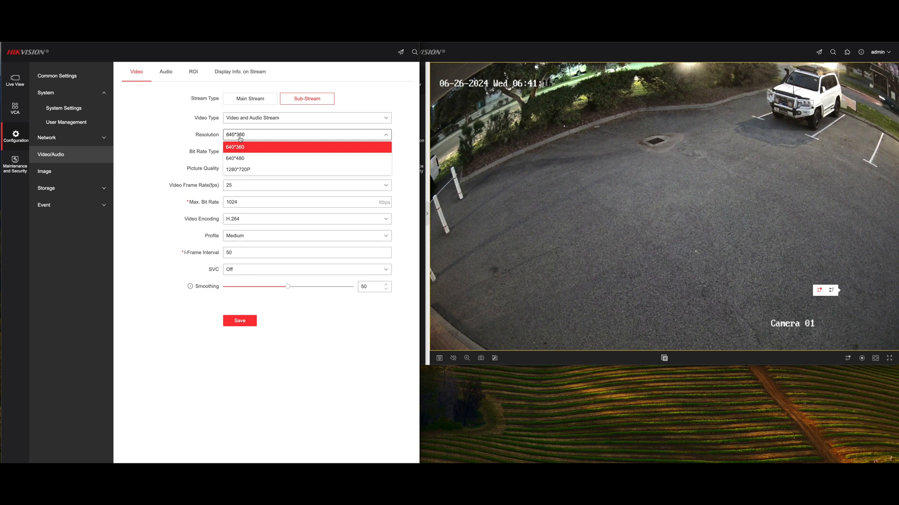
{"action": "left_click", "coordinate": [238, 159]}
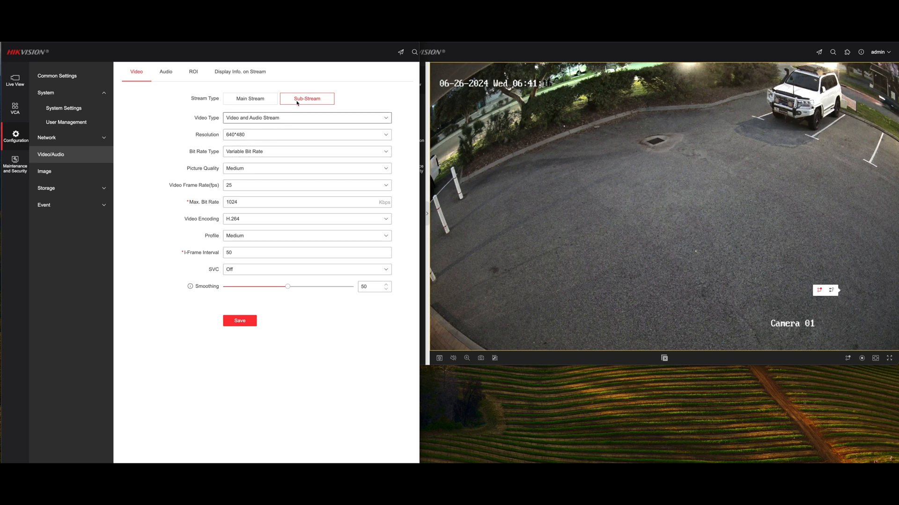
- Set the sub-stream's video frame rate to 15 fps and its I-frame interval to 45, and save
{"action": "left_click", "coordinate": [256, 185]}
{"action": "left_click", "coordinate": [239, 225]}
{"action": "double_click", "coordinate": [240, 255]}
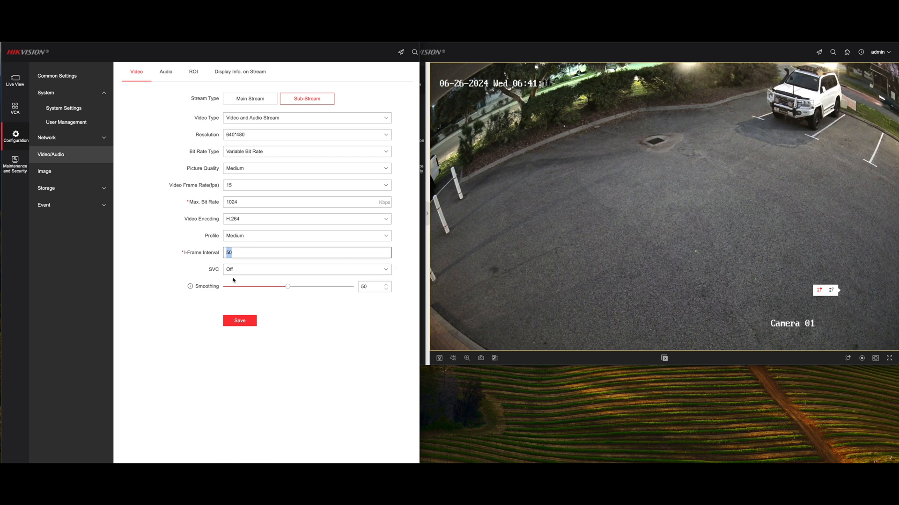
{"action": "type", "text": "45"}
{"action": "left_click", "coordinate": [239, 323]}
- Check the audio settings and set the exposure time in the image display settings to 1/100
{"action": "left_click", "coordinate": [167, 72]}
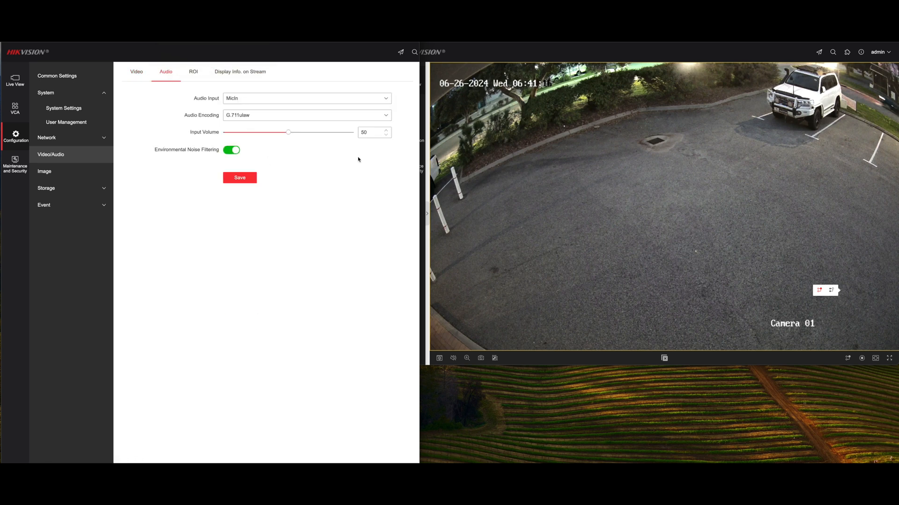
{"action": "left_click", "coordinate": [66, 171]}
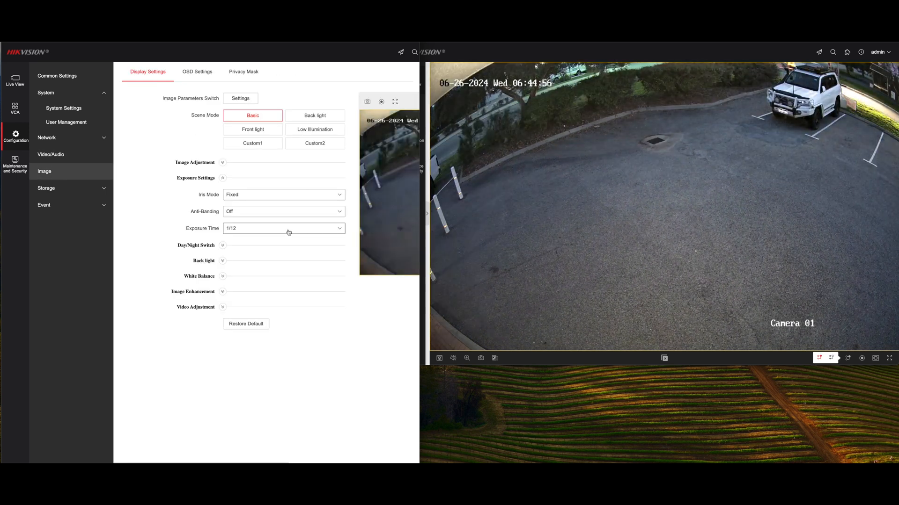
{"action": "left_click", "coordinate": [294, 231]}
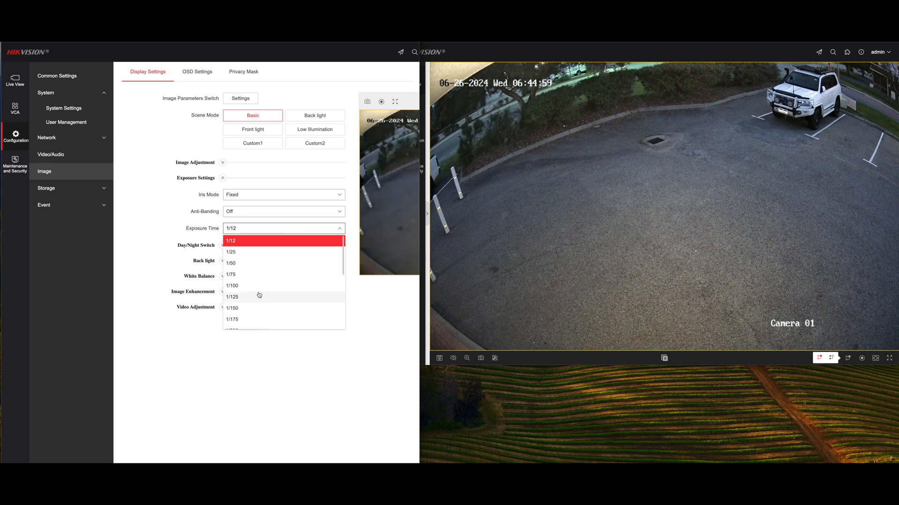
{"action": "left_click", "coordinate": [258, 288]}
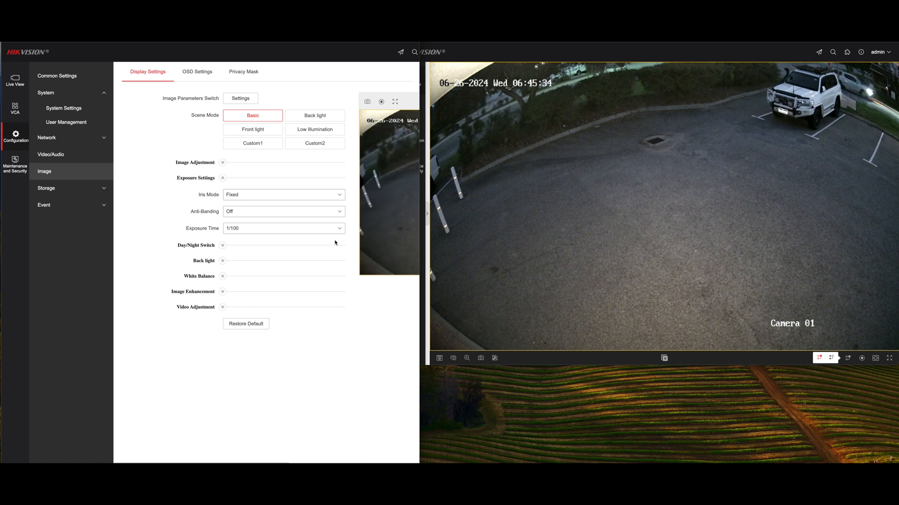
- Set the supplement light mode in the Day/Night Switch settings to Smart
{"action": "left_click", "coordinate": [223, 245]}
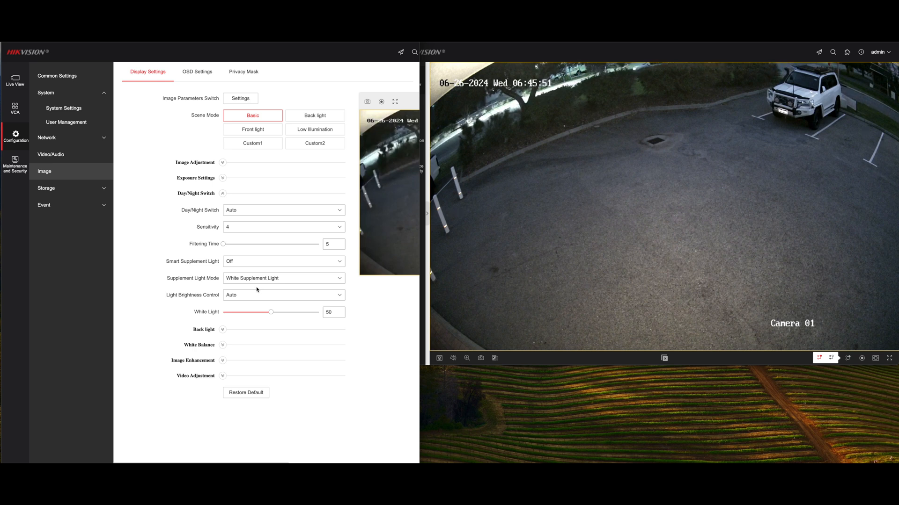
{"action": "left_click", "coordinate": [266, 279]}
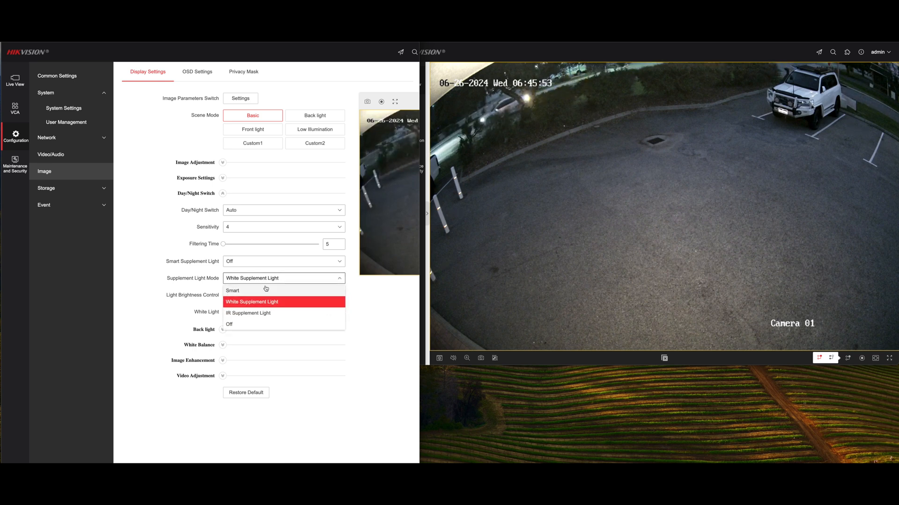
{"action": "left_click", "coordinate": [263, 290]}
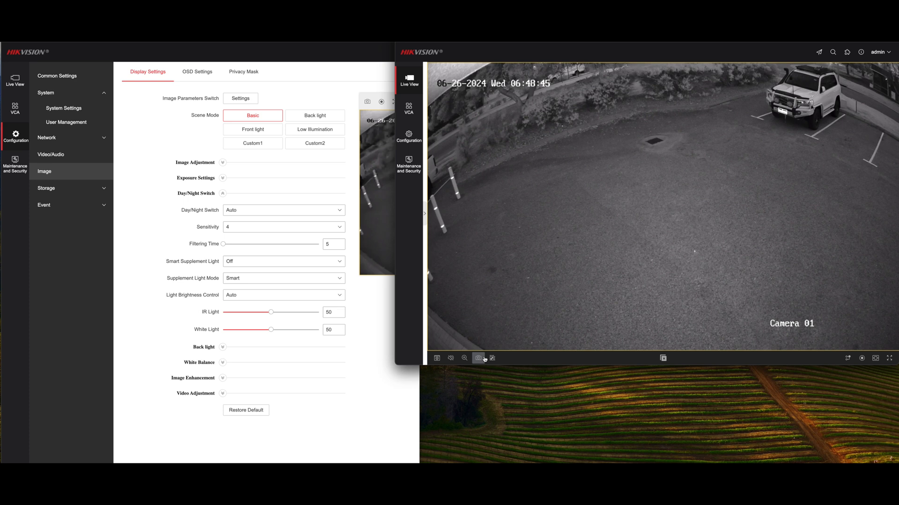
- Digitally zoom the live view in on the parked white vehicle to examine its number plate
{"action": "left_click", "coordinate": [464, 358]}
{"action": "left_click_drag", "start_coordinate": [723, 77], "coordinate": [800, 132]}
{"action": "left_click_drag", "start_coordinate": [845, 160], "coordinate": [844, 160]}
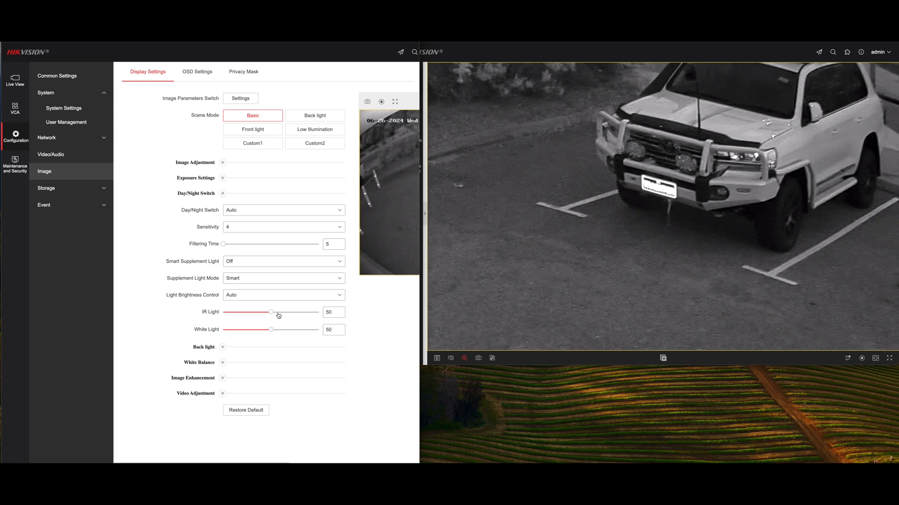
- Set the light brightness control to Manual and lower the IR light level to 3
{"action": "left_click", "coordinate": [273, 298]}
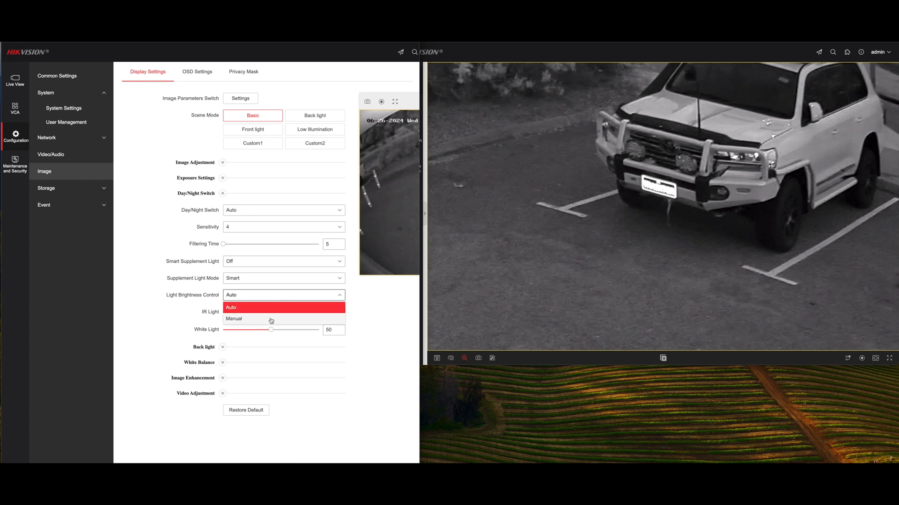
{"action": "left_click", "coordinate": [271, 317]}
{"action": "left_click_drag", "start_coordinate": [270, 312], "coordinate": [236, 317]}
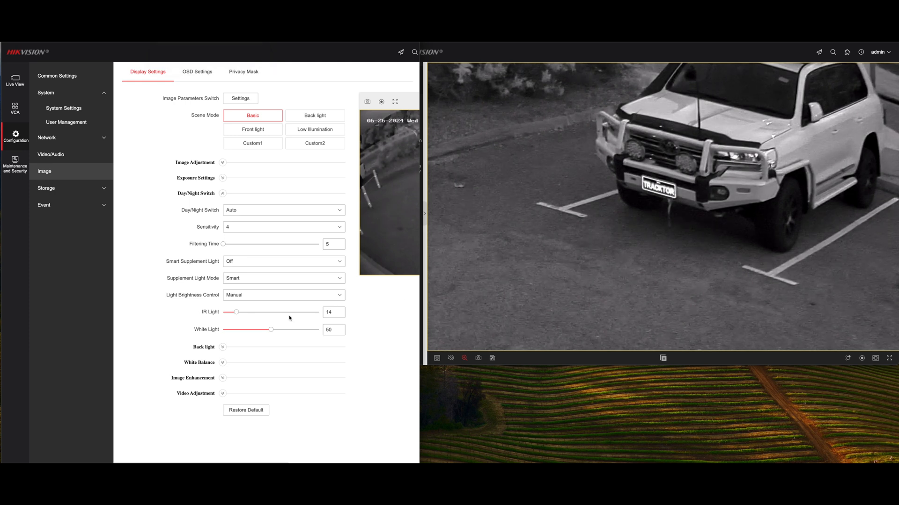
{"action": "left_click_drag", "start_coordinate": [238, 312], "coordinate": [226, 312]}
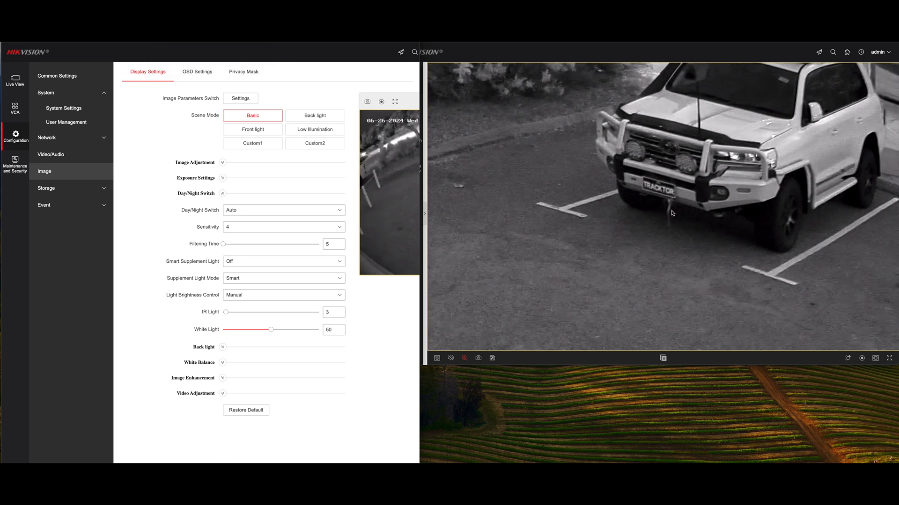
- Return the light brightness control to Auto and raise the white light level to 100
{"action": "left_click", "coordinate": [336, 296]}
{"action": "left_click", "coordinate": [330, 307]}
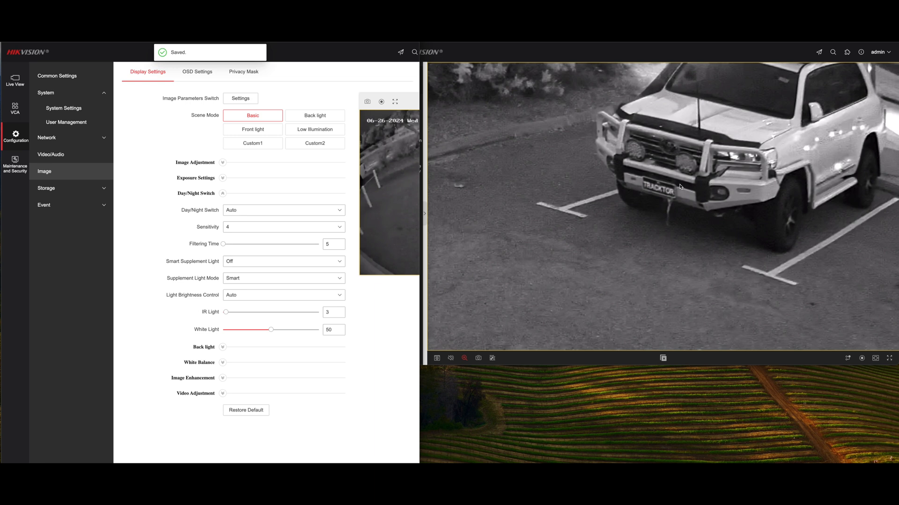
{"action": "left_click", "coordinate": [332, 315]}
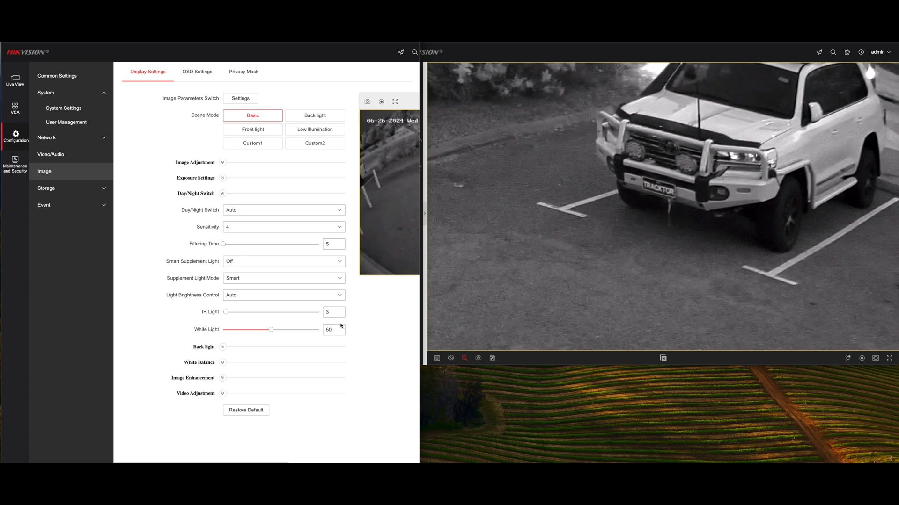
{"action": "left_click_drag", "start_coordinate": [291, 333], "coordinate": [361, 328]}
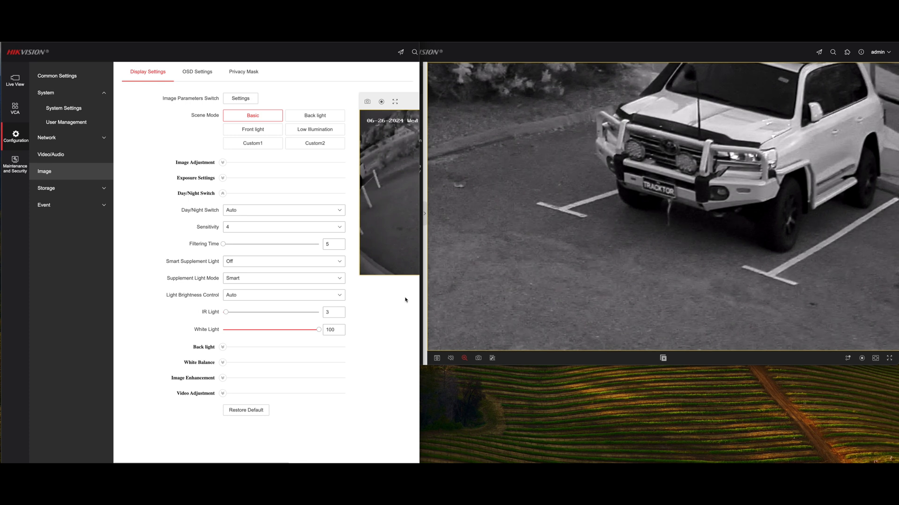
- Try the WDR backlight option on Auto and on On to compare the picture
{"action": "left_click", "coordinate": [222, 348]}
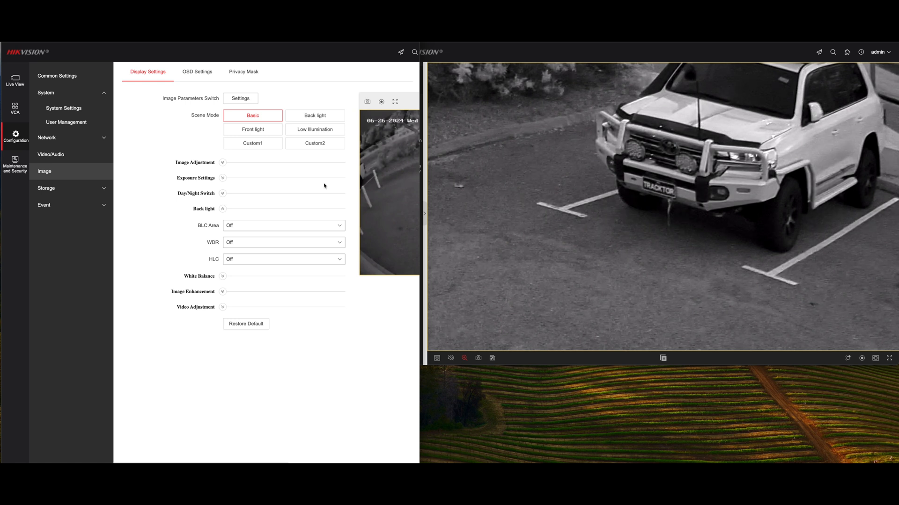
{"action": "left_click", "coordinate": [338, 243]}
{"action": "left_click", "coordinate": [257, 277]}
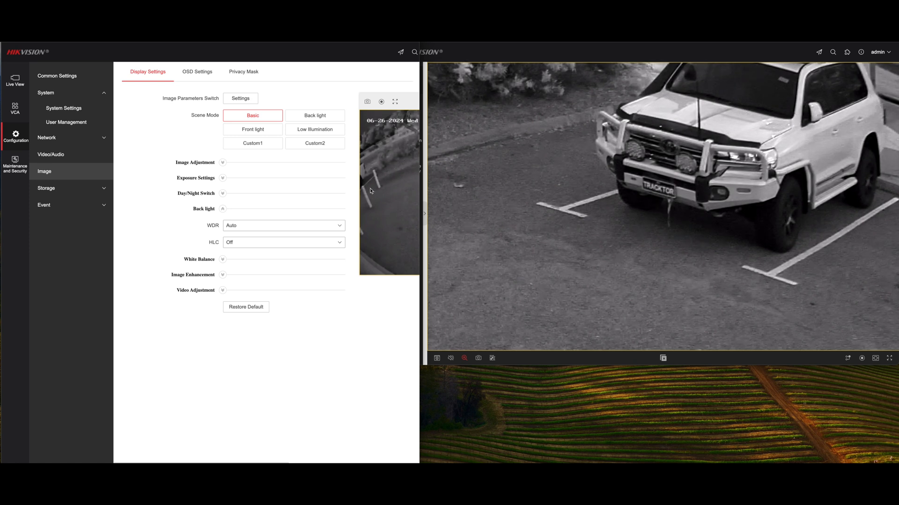
{"action": "left_click", "coordinate": [339, 226]}
{"action": "left_click", "coordinate": [285, 246]}
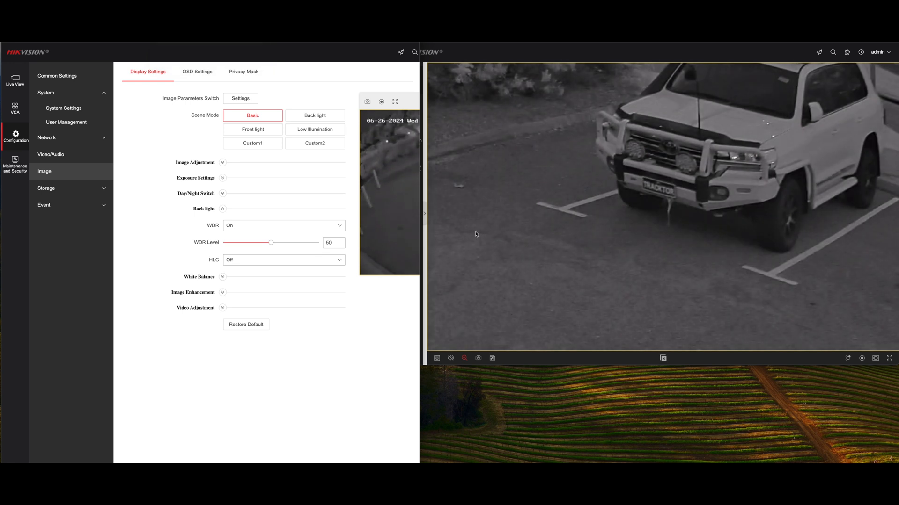
- Turn off the live view's digital zoom and set WDR to Auto
{"action": "left_click", "coordinate": [464, 358]}
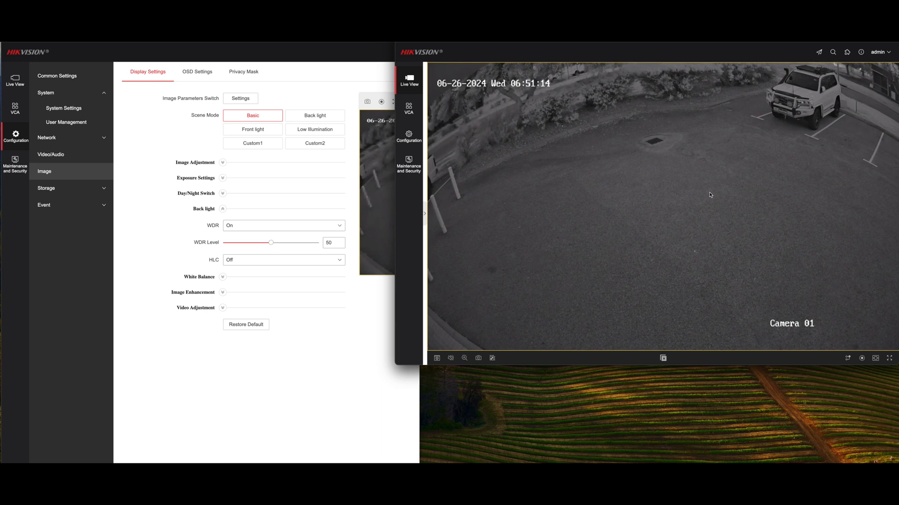
{"action": "left_click", "coordinate": [341, 226]}
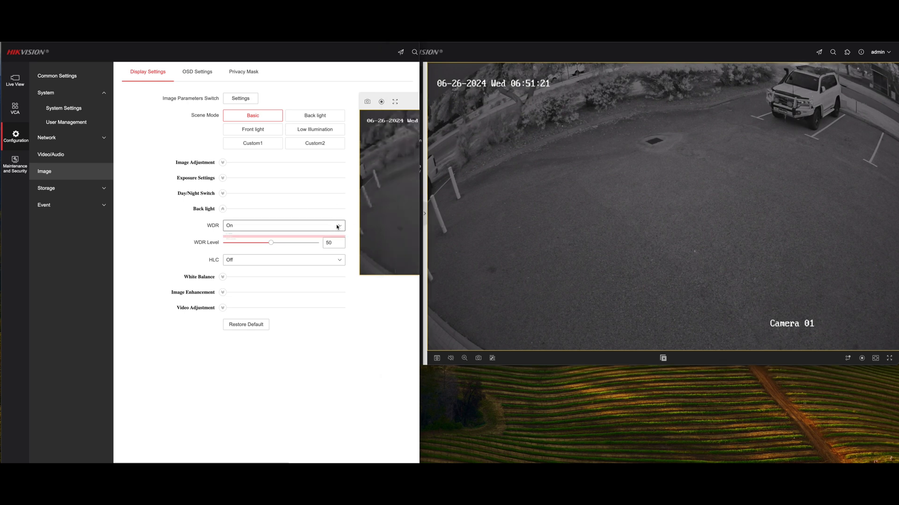
{"action": "left_click", "coordinate": [339, 226]}
{"action": "left_click", "coordinate": [301, 259]}
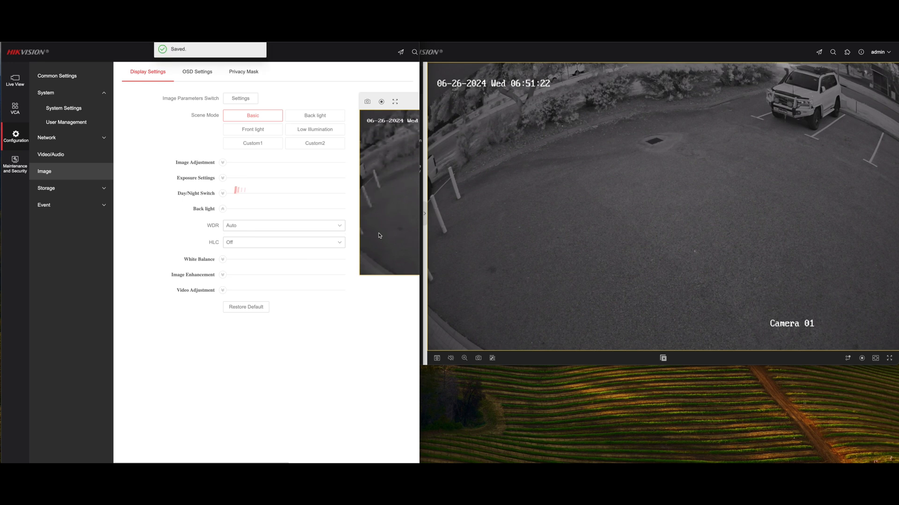
- Review the white balance, image enhancement and video adjustment settings
{"action": "left_click", "coordinate": [222, 277]}
{"action": "left_click", "coordinate": [222, 258]}
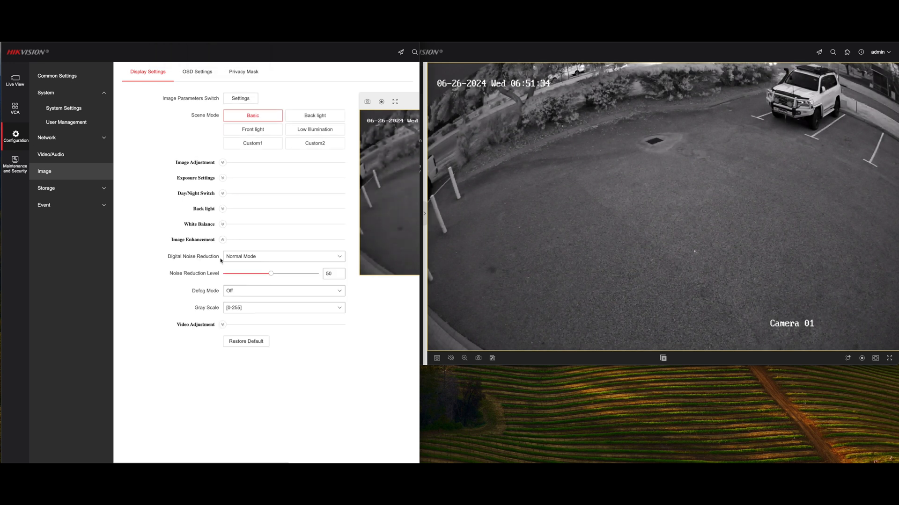
{"action": "left_click", "coordinate": [223, 325]}
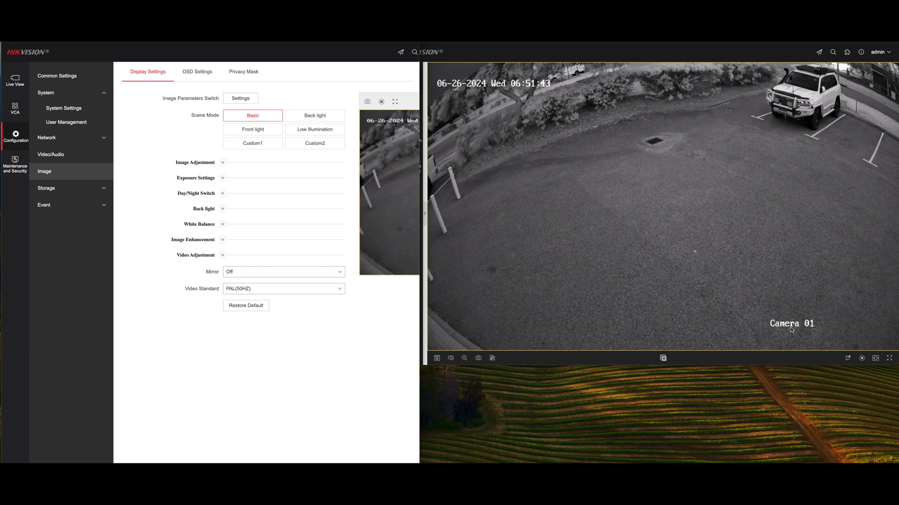
- Change the channel name in the OSD settings to "8MP ColorVU Hybrid"
{"action": "left_click", "coordinate": [189, 76]}
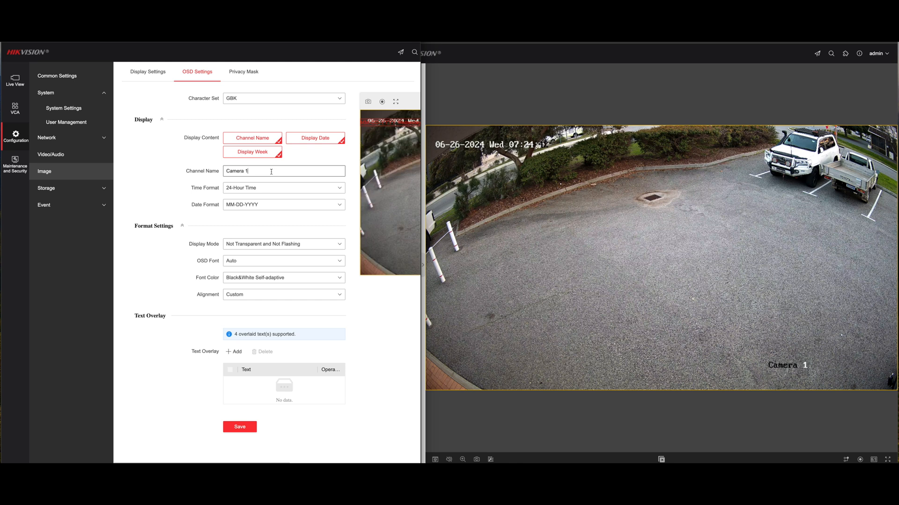
{"action": "left_click_drag", "start_coordinate": [275, 173], "coordinate": [213, 175]}
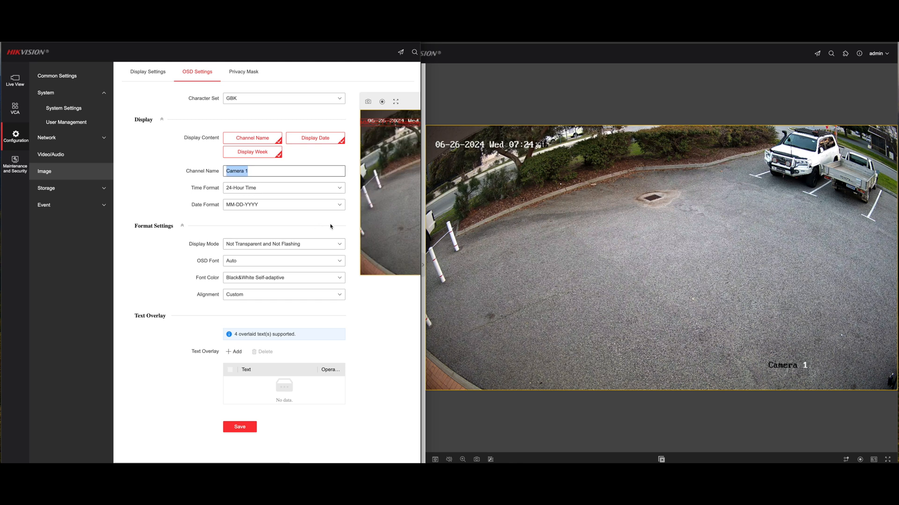
{"action": "type", "text": "8MP ColorVU Hybrid"}
{"action": "left_click", "coordinate": [325, 224]}
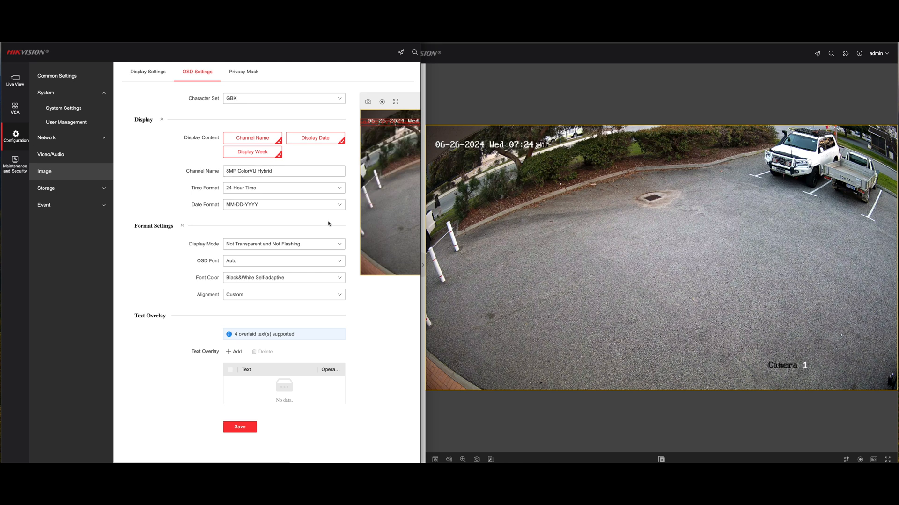
- Set the OSD date format to DD-MM-YYYY and save the OSD settings
{"action": "left_click", "coordinate": [311, 205]}
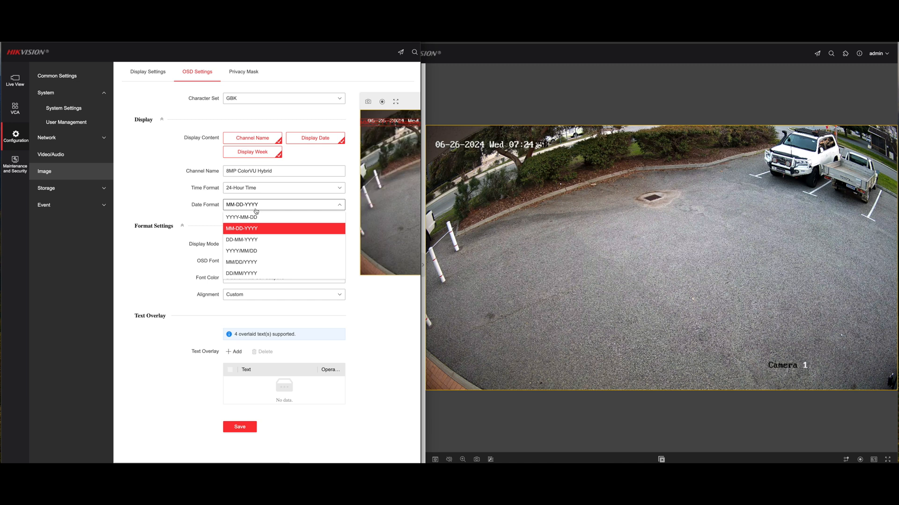
{"action": "left_click", "coordinate": [259, 239]}
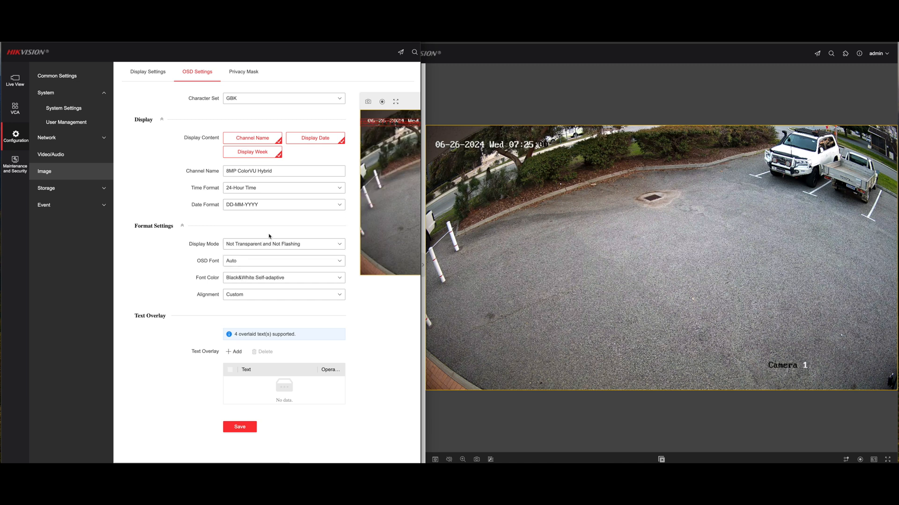
{"action": "left_click", "coordinate": [240, 427]}
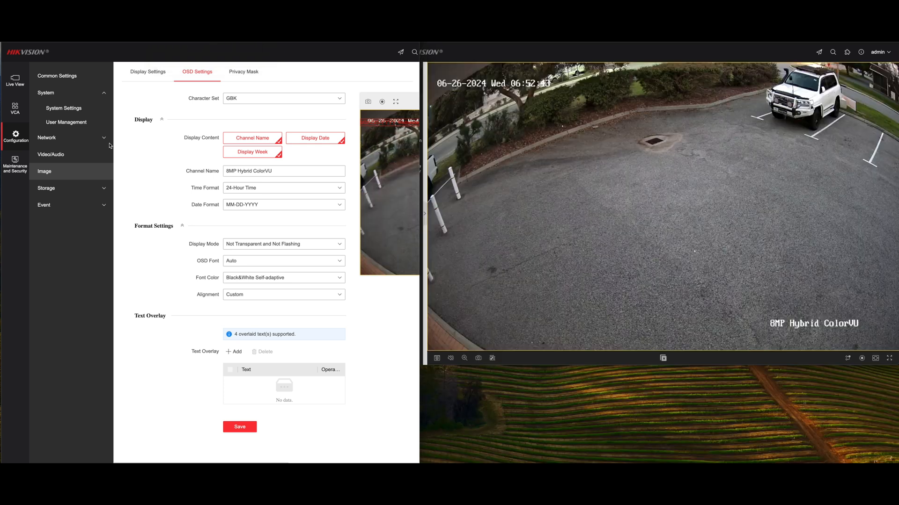
- Open the Smart Event settings under VCA and add an intrusion detection rule
{"action": "left_click", "coordinate": [65, 206]}
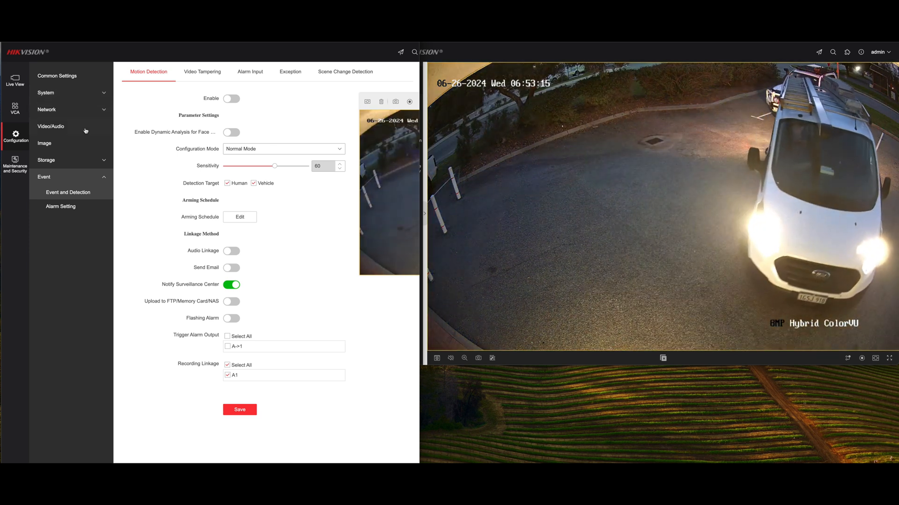
{"action": "left_click", "coordinate": [14, 109]}
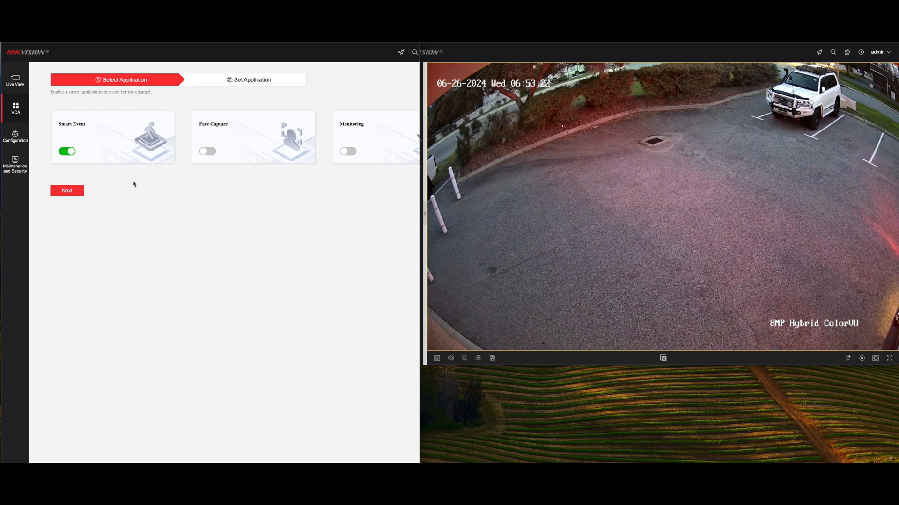
{"action": "left_click", "coordinate": [66, 190]}
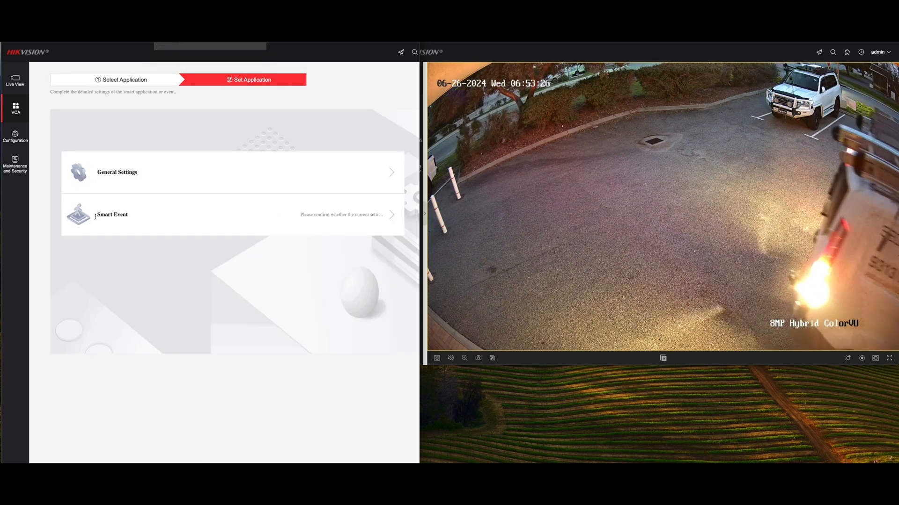
{"action": "left_click", "coordinate": [360, 214]}
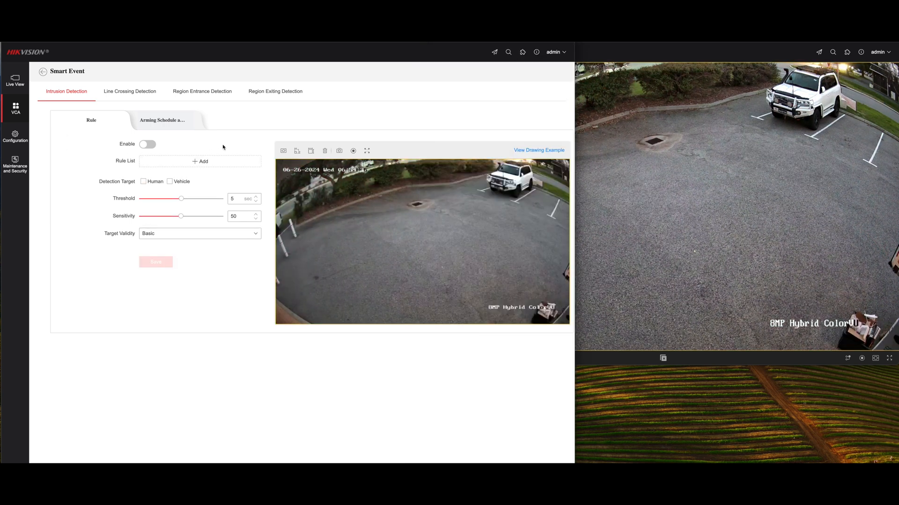
{"action": "left_click", "coordinate": [206, 162]}
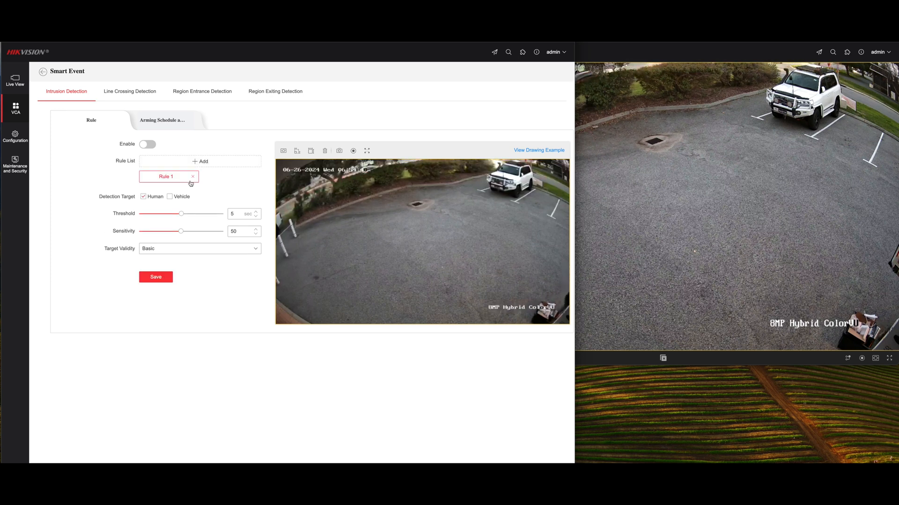
- Draw a small minimum-size box over the garden bed and a tall maximum-size box covering the car park from the drain toward the parked car
{"action": "left_click", "coordinate": [302, 155]}
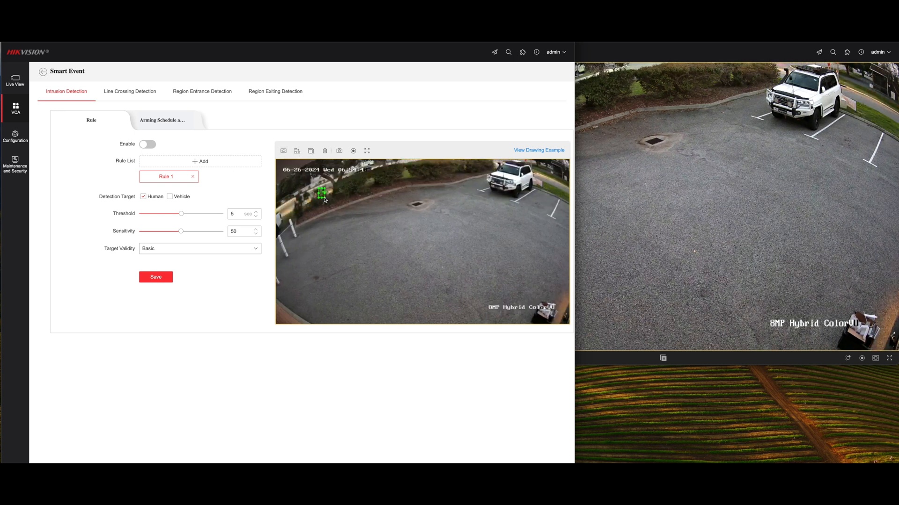
{"action": "left_click_drag", "start_coordinate": [318, 188], "coordinate": [340, 209]}
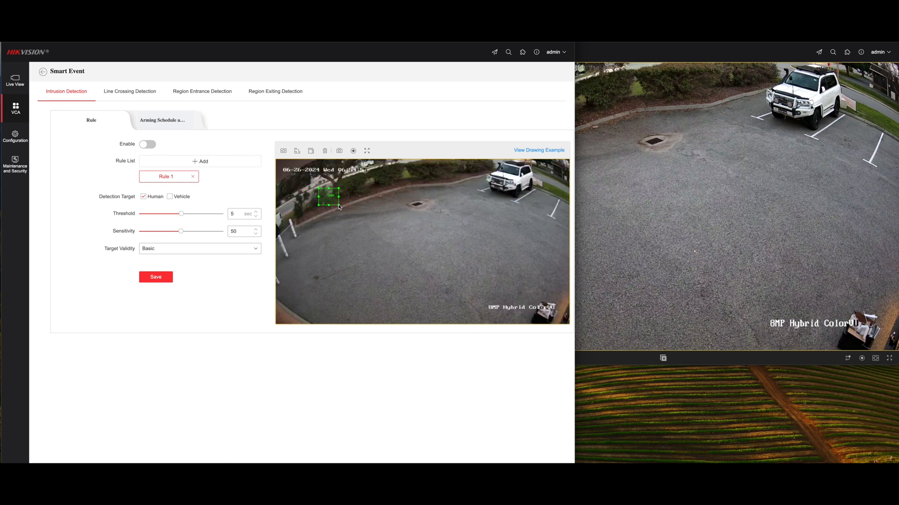
{"action": "left_click_drag", "start_coordinate": [335, 201], "coordinate": [329, 199]}
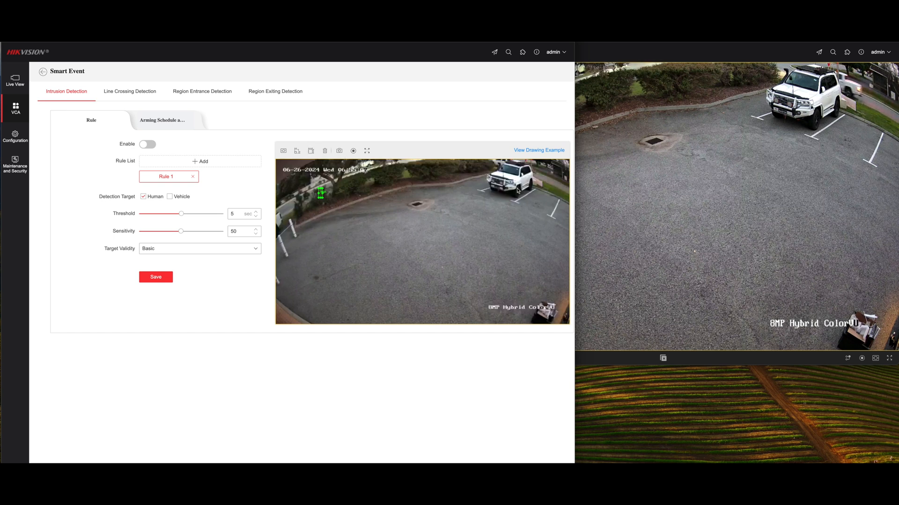
{"action": "mouse_move", "coordinate": [473, 163]}
{"action": "left_mouse_down"}
{"action": "mouse_move", "coordinate": [556, 216]}
{"action": "mouse_move", "coordinate": [568, 302]}
{"action": "left_mouse_up"}
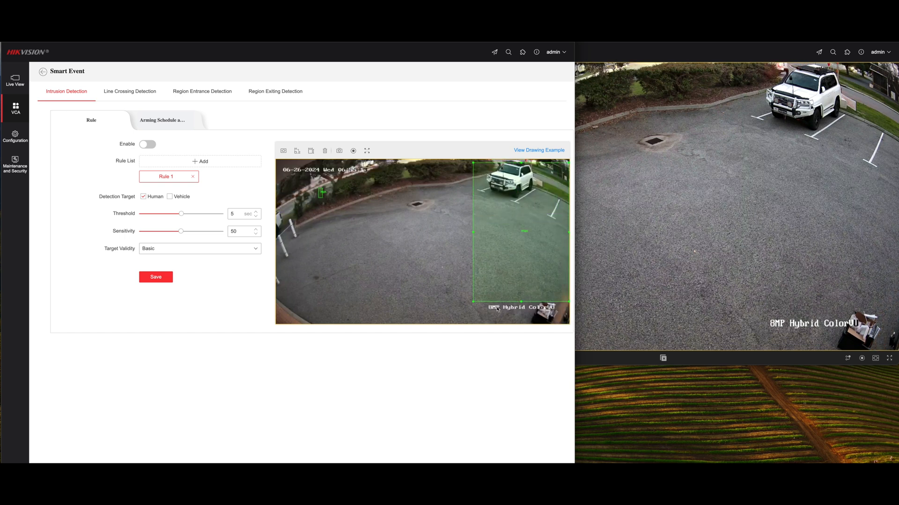
{"action": "left_click_drag", "start_coordinate": [470, 303], "coordinate": [410, 323]}
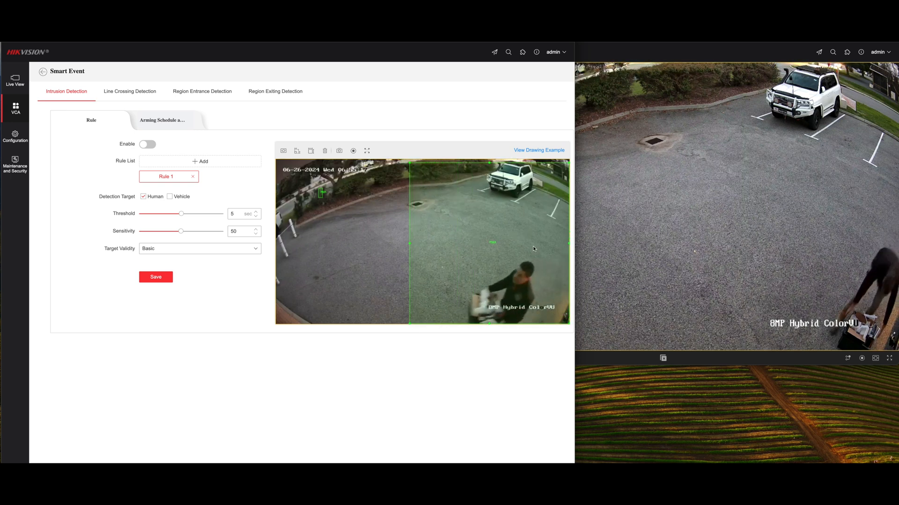
{"action": "left_click_drag", "start_coordinate": [569, 244], "coordinate": [541, 244]}
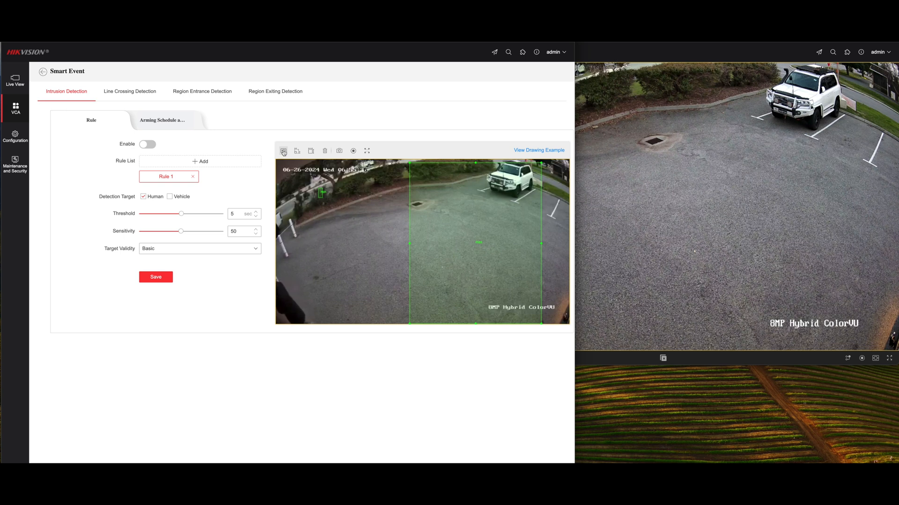
- Draw the intrusion region as a polygon from the white posts along the far kerb and around the car park surface
{"action": "left_click", "coordinate": [285, 231]}
{"action": "left_click", "coordinate": [408, 188]}
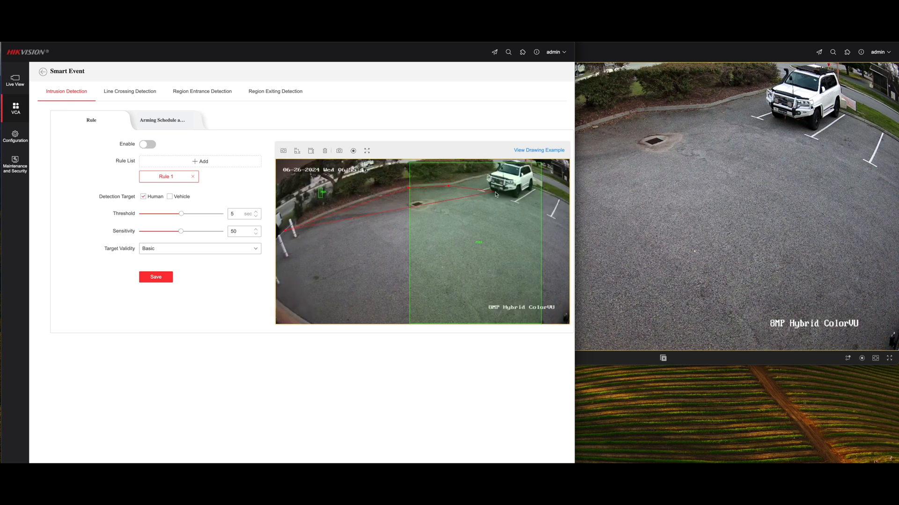
{"action": "left_click", "coordinate": [449, 186]}
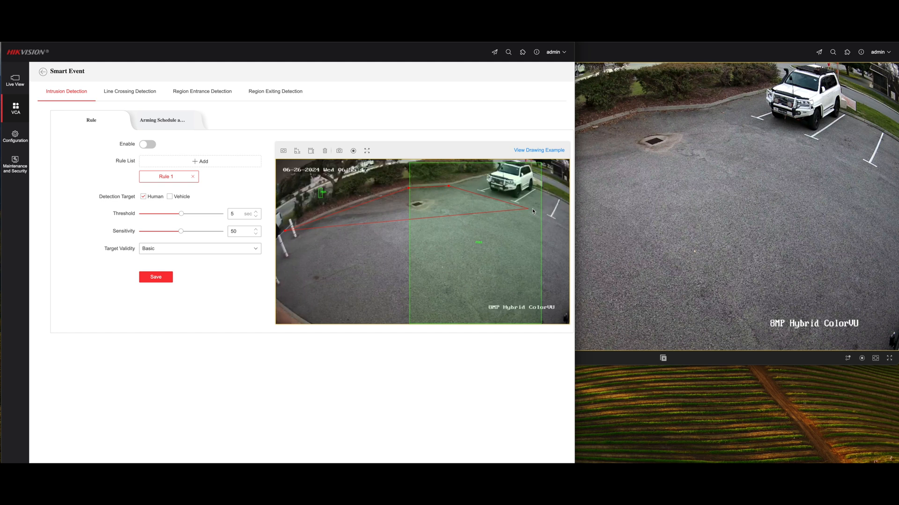
{"action": "left_click", "coordinate": [568, 225]}
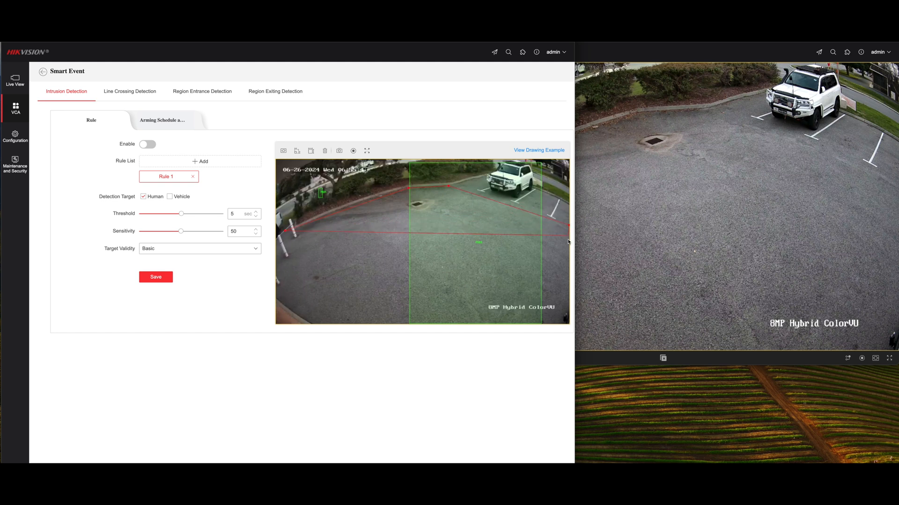
{"action": "left_click", "coordinate": [568, 322]}
{"action": "right_click", "coordinate": [278, 271]}
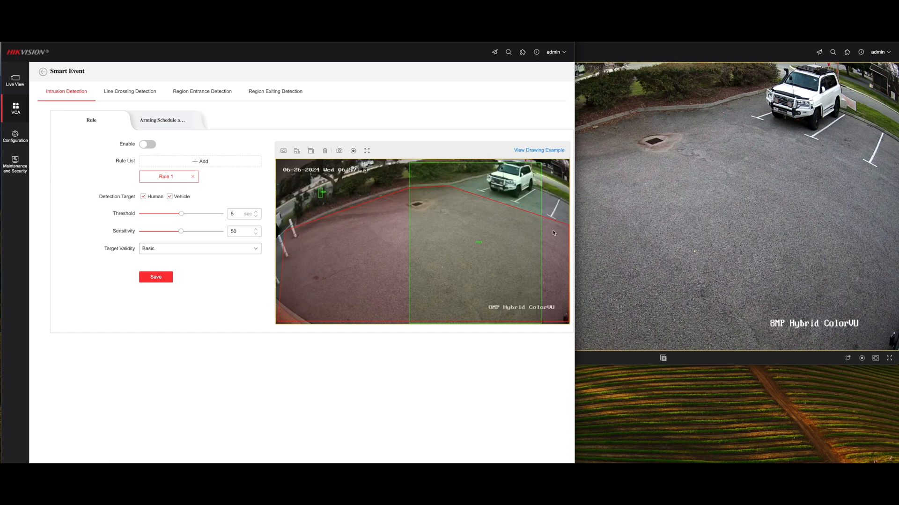
- Reshape the intrusion region by raising its far corners so that it also covers the parking bays and the parked car
{"action": "left_click", "coordinate": [569, 227]}
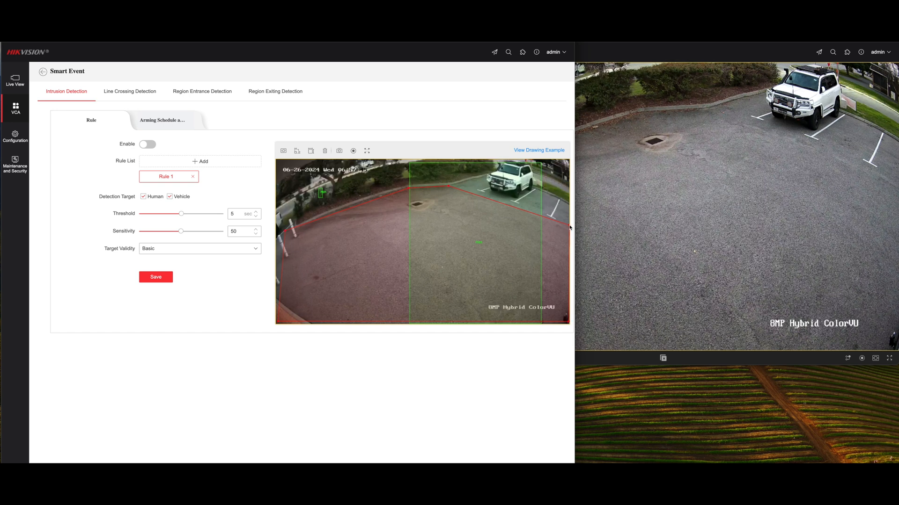
{"action": "left_click_drag", "start_coordinate": [569, 227], "coordinate": [569, 203]}
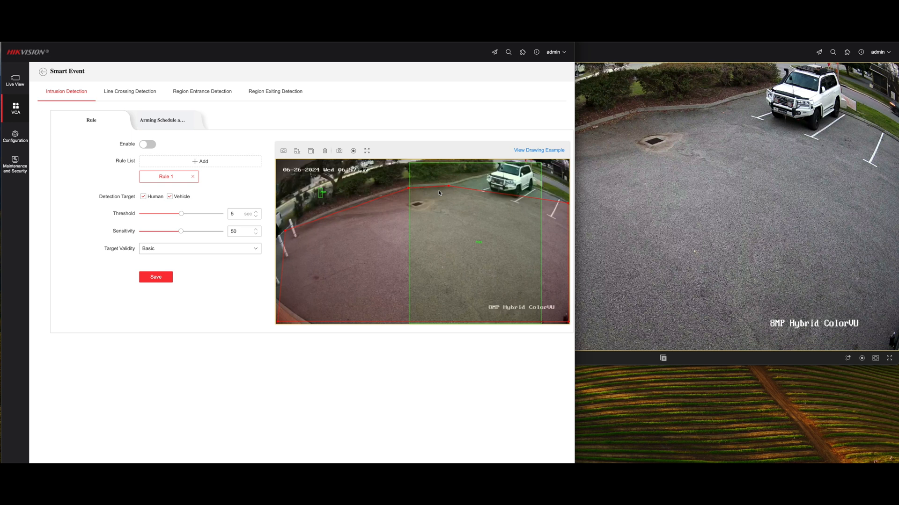
{"action": "left_click_drag", "start_coordinate": [449, 186], "coordinate": [491, 170]}
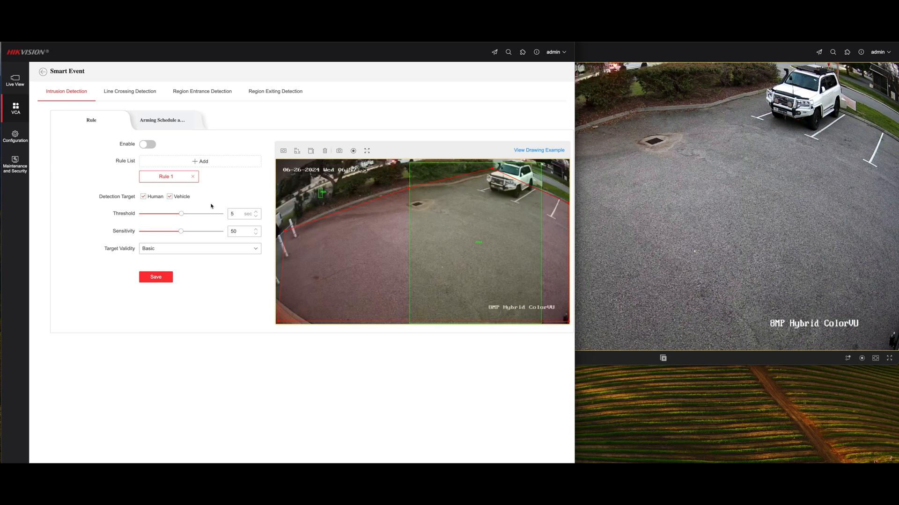
- Limit the intrusion rule to human targets, set threshold 2 sec, sensitivity 65 and target validity Highest, and enable the detection
{"action": "left_click", "coordinate": [170, 196]}
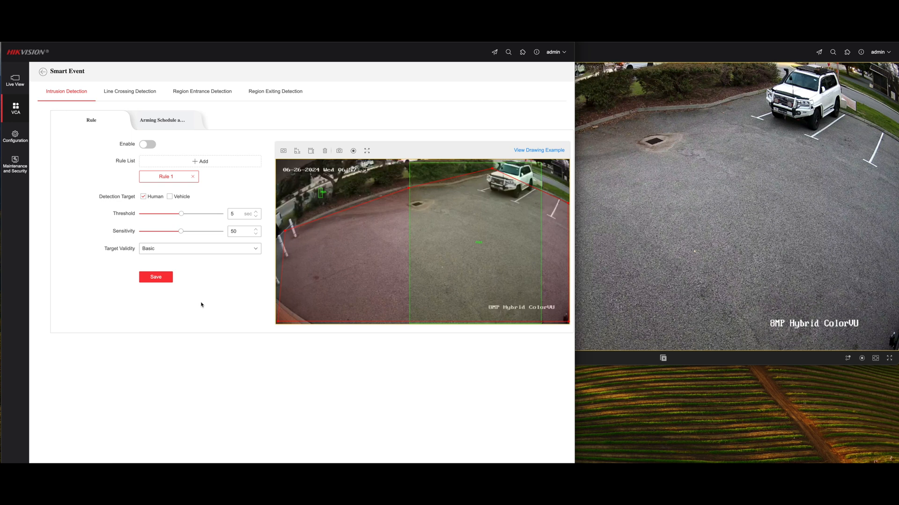
{"action": "left_click", "coordinate": [156, 277]}
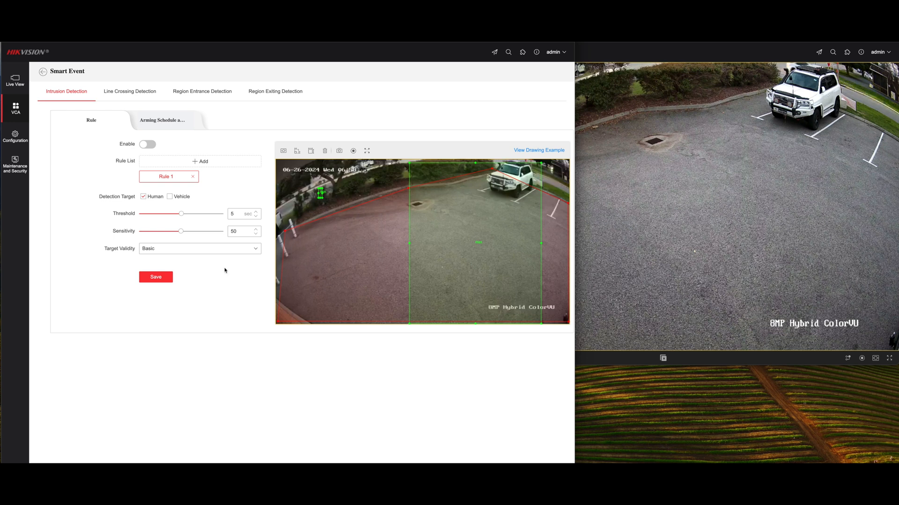
{"action": "left_click_drag", "start_coordinate": [181, 214], "coordinate": [193, 232]}
{"action": "left_click", "coordinate": [188, 251]}
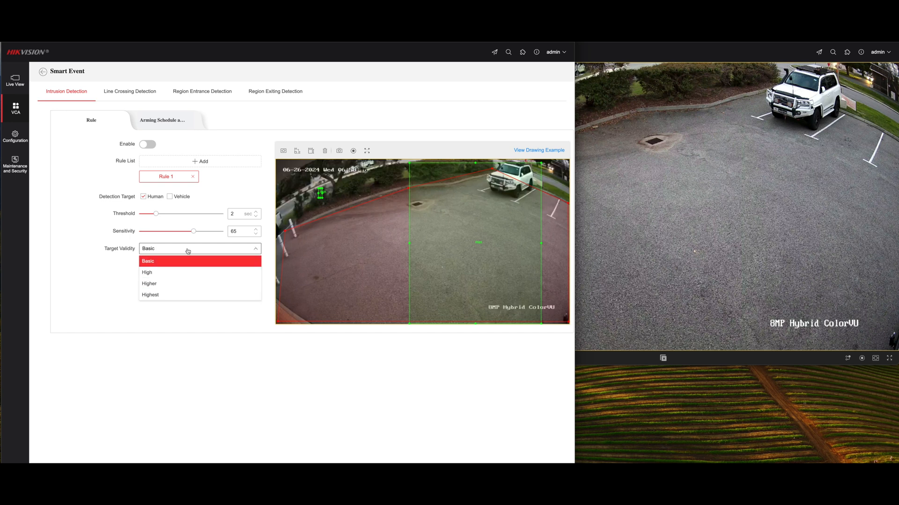
{"action": "left_click", "coordinate": [179, 293]}
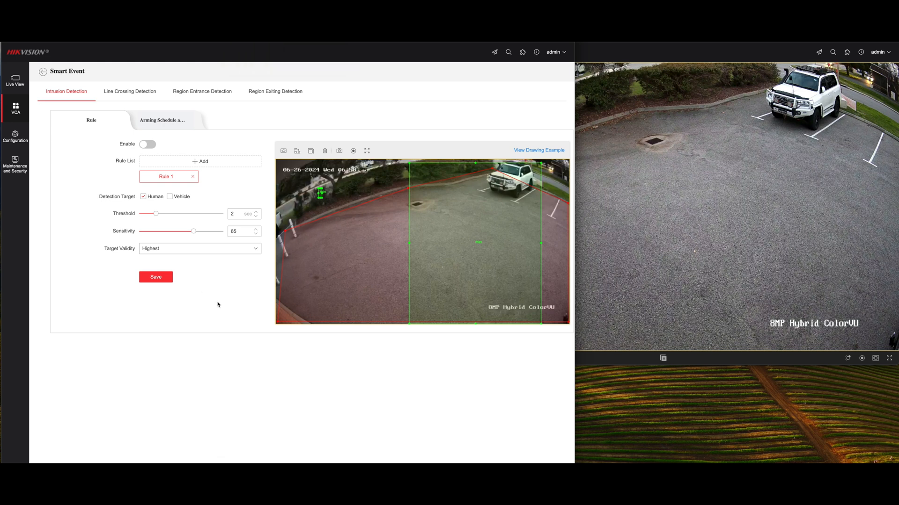
{"action": "left_click", "coordinate": [150, 145]}
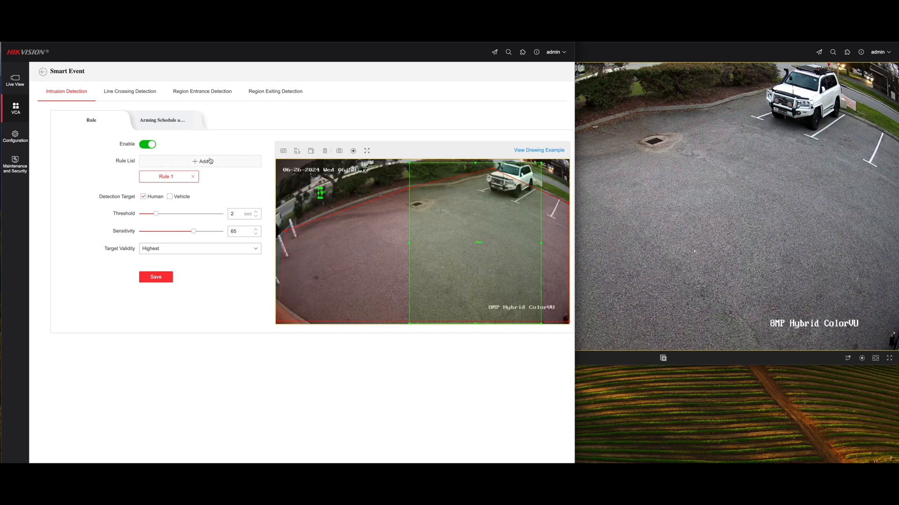
- Check the intrusion detection's arming schedule without changing it, and turn on Audio Linkage and Flashing Alarm
{"action": "left_click", "coordinate": [173, 120]}
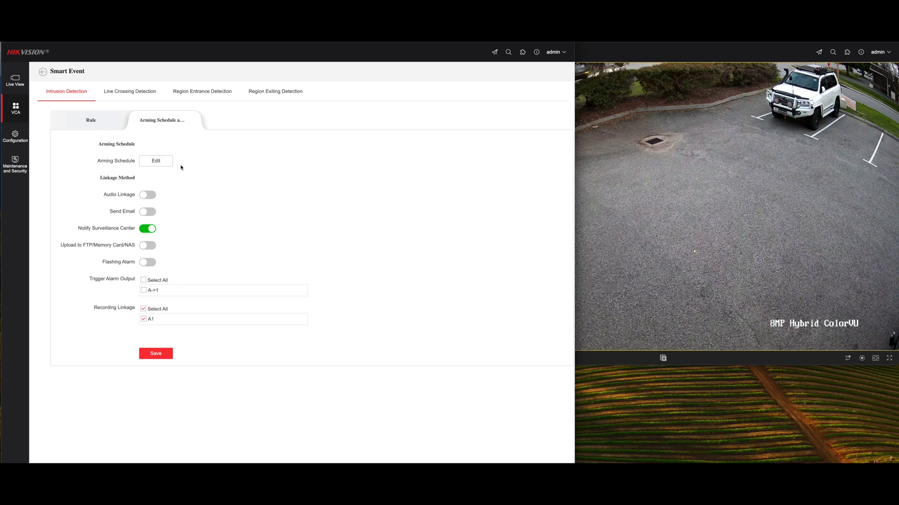
{"action": "left_click", "coordinate": [166, 162]}
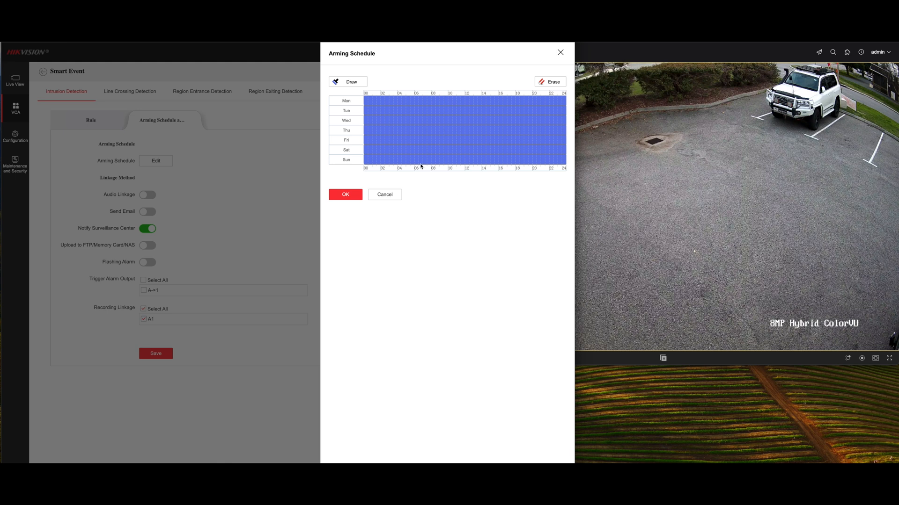
{"action": "left_click", "coordinate": [384, 194]}
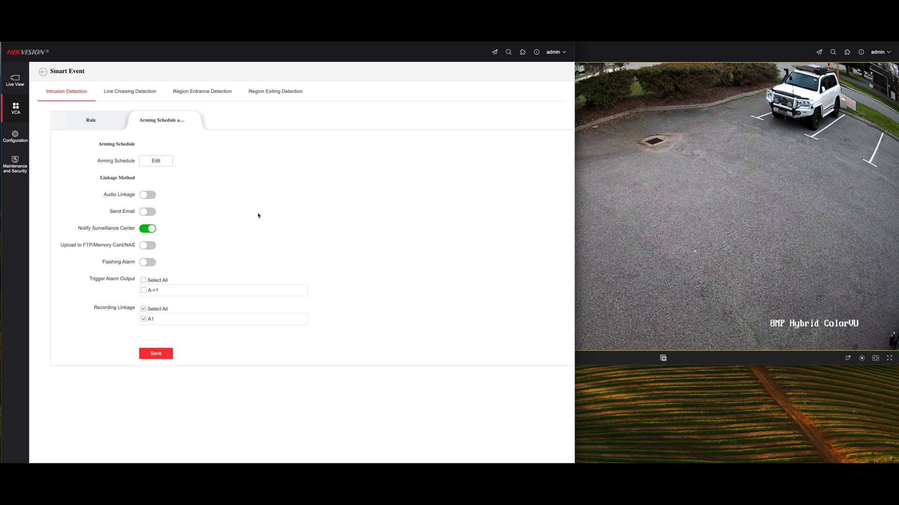
{"action": "left_click", "coordinate": [153, 197]}
{"action": "left_click", "coordinate": [149, 262]}
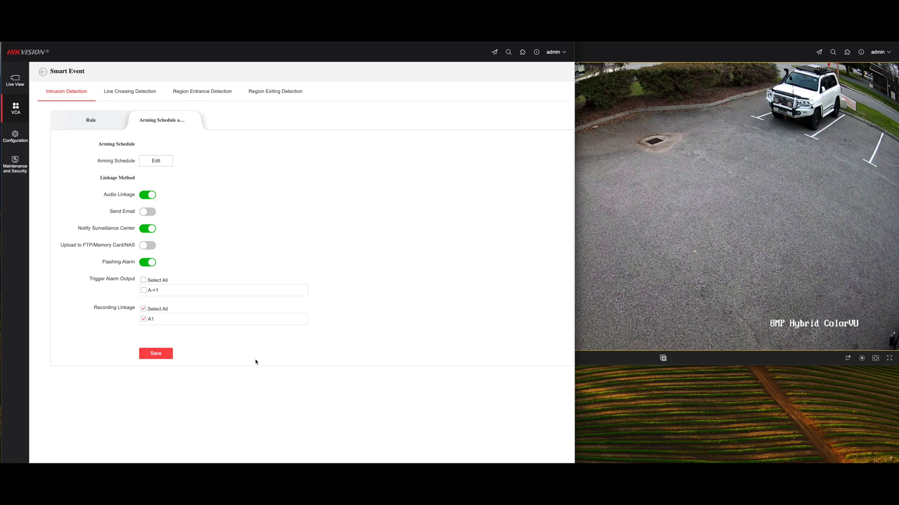
- Add a line crossing detection rule with a small minimum-size box over the garden and a tall maximum-size box over the car park
{"action": "left_click", "coordinate": [129, 92]}
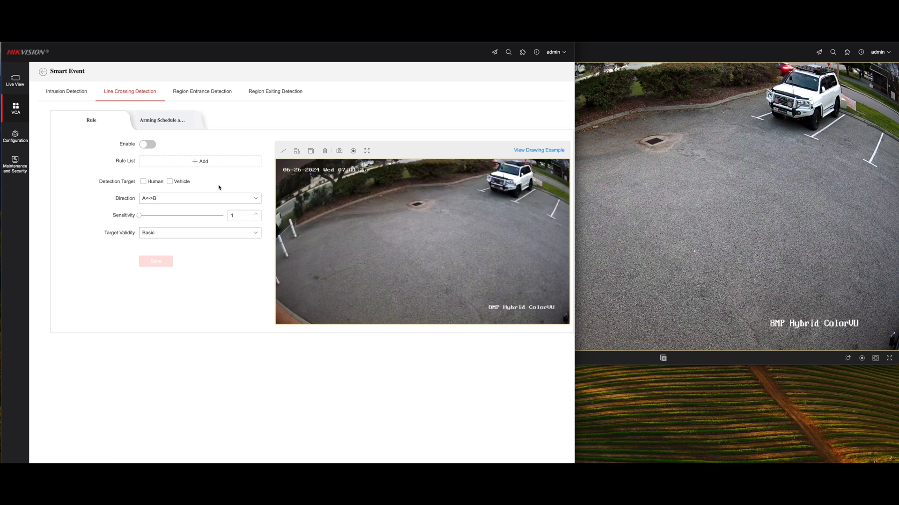
{"action": "left_click", "coordinate": [172, 161]}
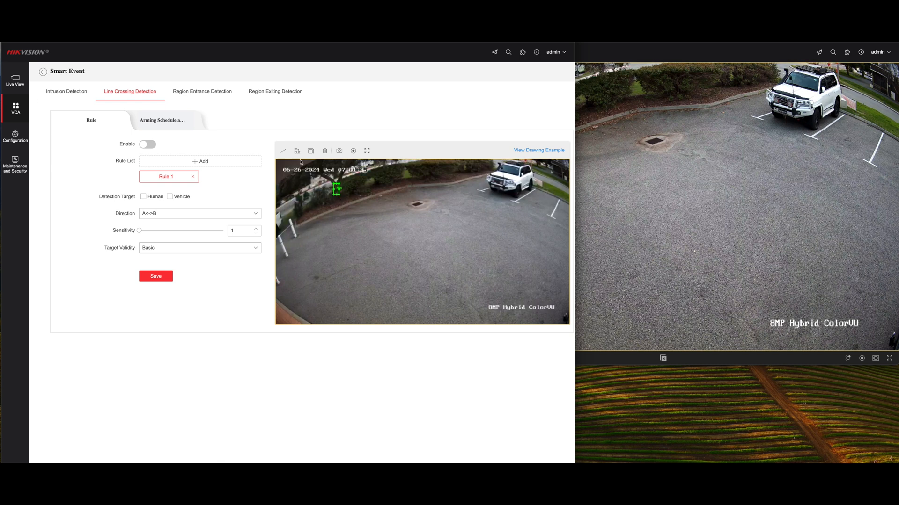
{"action": "left_click_drag", "start_coordinate": [393, 167], "coordinate": [493, 318]}
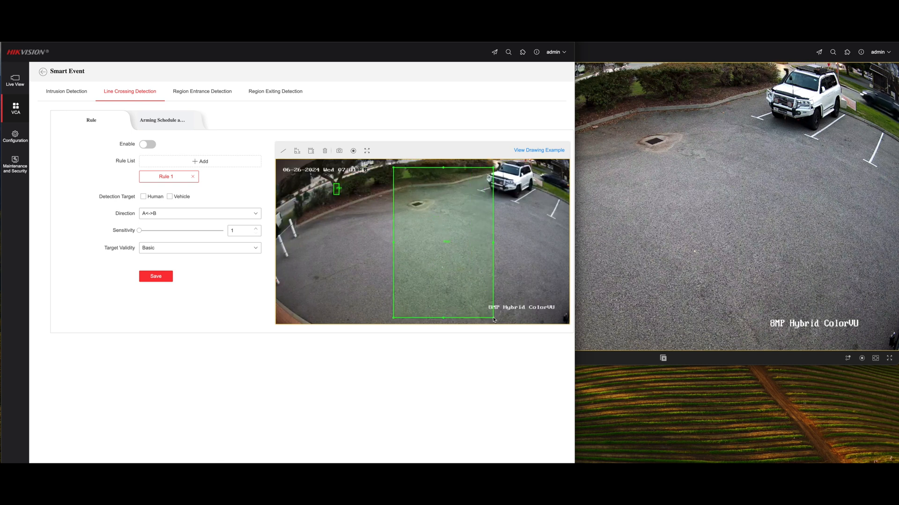
- Draw the crossing line from the far kerb to the image's lower edge and move the maximum-size box over the parking bays
{"action": "left_click", "coordinate": [283, 153]}
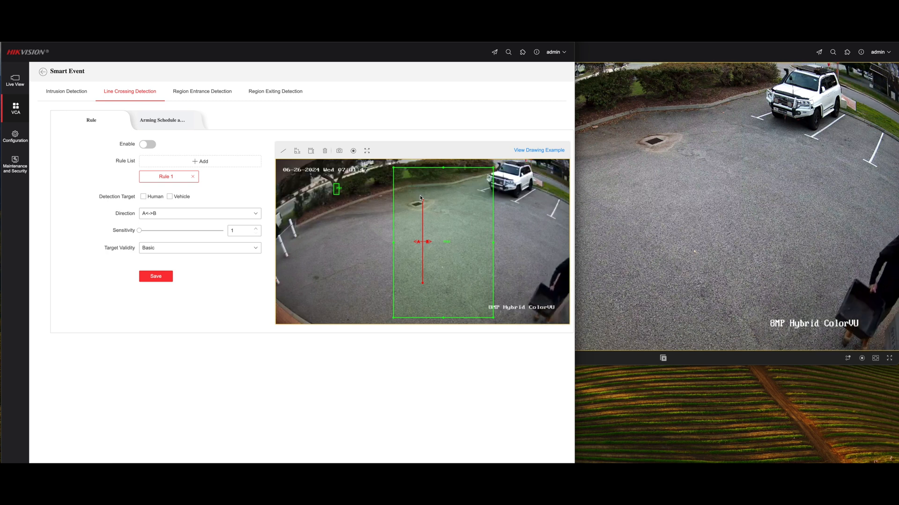
{"action": "left_click_drag", "start_coordinate": [423, 203], "coordinate": [492, 200]}
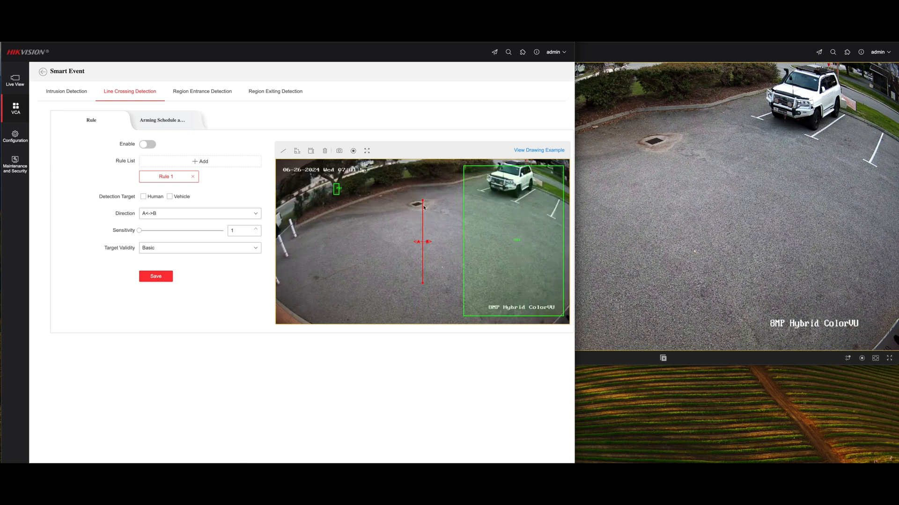
{"action": "left_click_drag", "start_coordinate": [423, 202], "coordinate": [437, 190]}
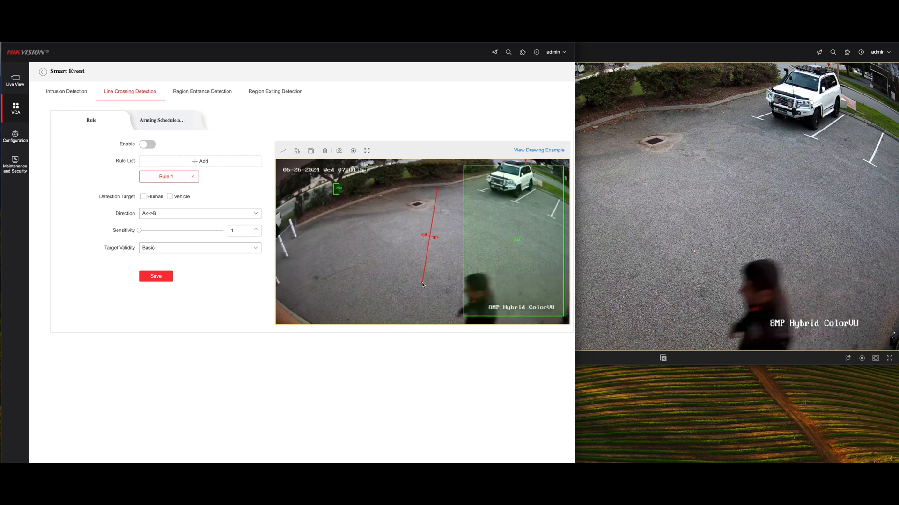
{"action": "left_click_drag", "start_coordinate": [424, 283], "coordinate": [422, 323]}
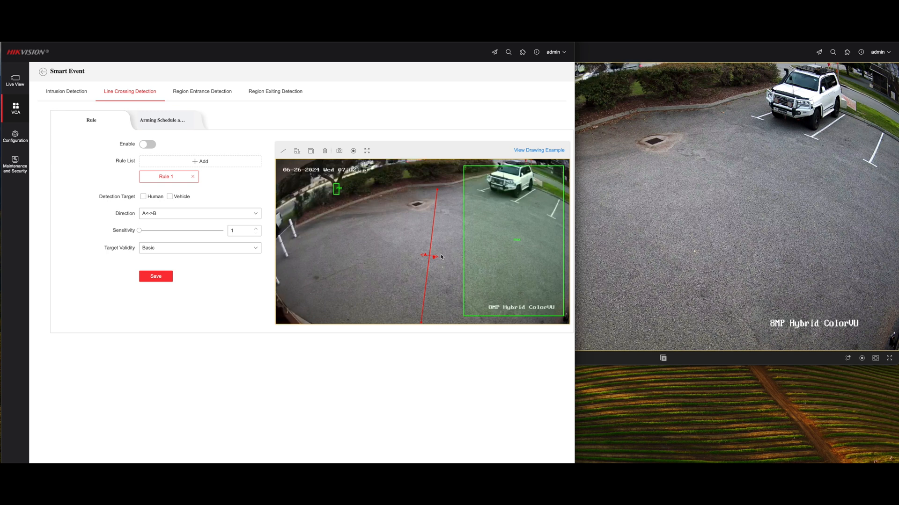
- Set the line crossing rule to human and vehicle targets, direction B->A, sensitivity 50 and target validity Highest, enable the detection and save
{"action": "left_click", "coordinate": [247, 214]}
{"action": "left_click", "coordinate": [194, 248]}
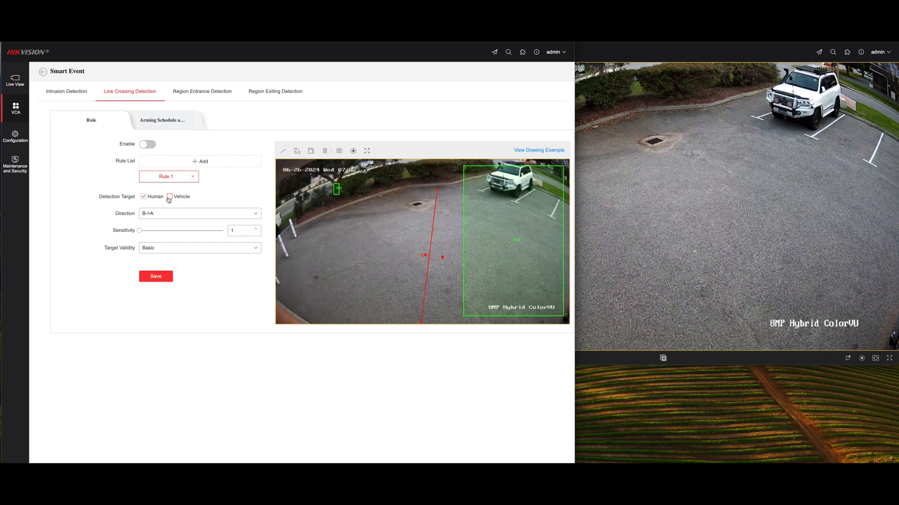
{"action": "left_click", "coordinate": [226, 248]}
{"action": "left_click", "coordinate": [195, 293]}
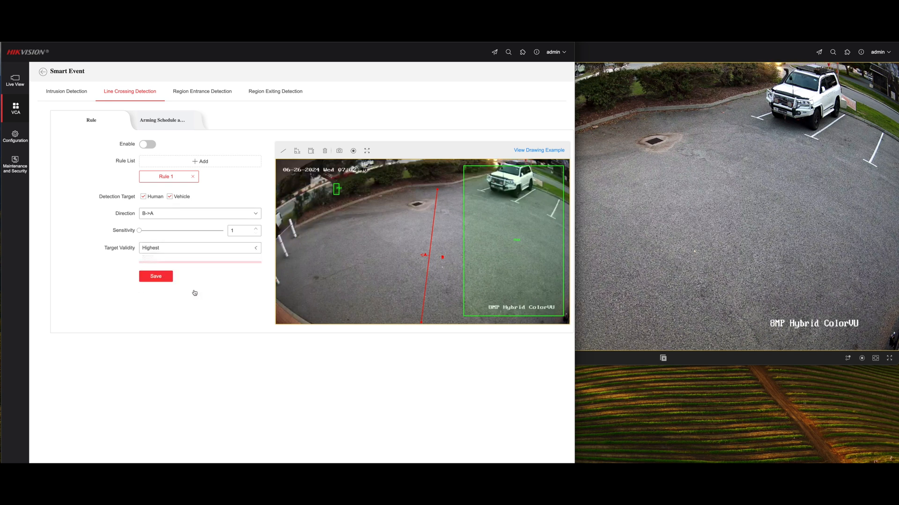
{"action": "mouse_move", "coordinate": [140, 232]}
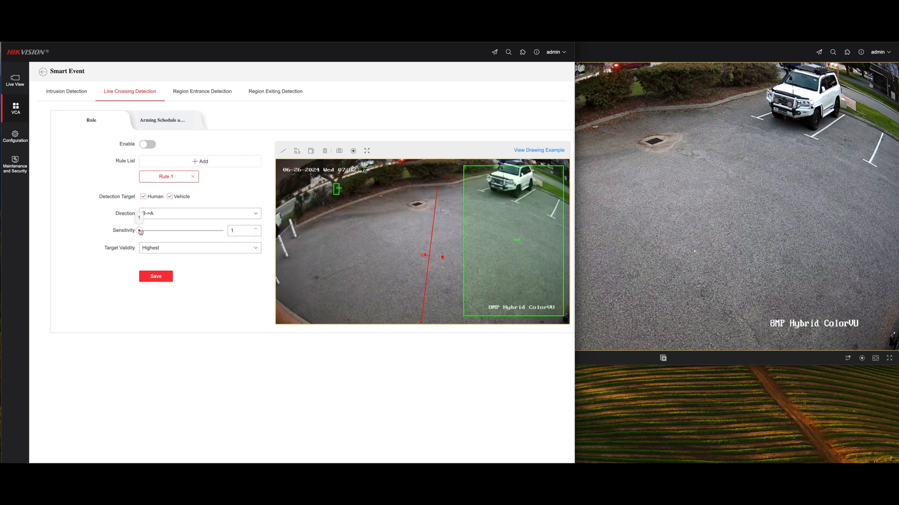
{"action": "left_click_drag", "start_coordinate": [140, 232], "coordinate": [181, 231]}
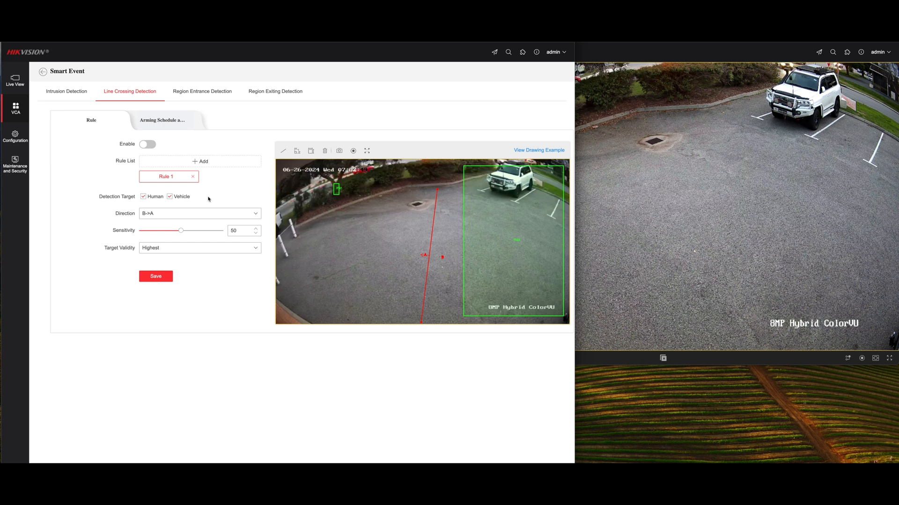
{"action": "left_click", "coordinate": [155, 145]}
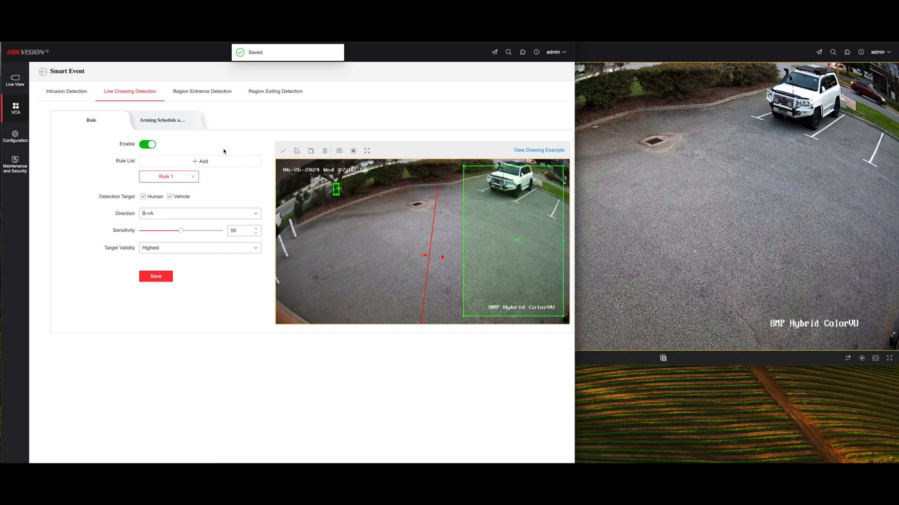
- View the line crossing linkage methods, and set the general audible alarm's warning sound to the "Welcome,Please notice that the area is unde..." message
{"action": "left_click", "coordinate": [181, 121]}
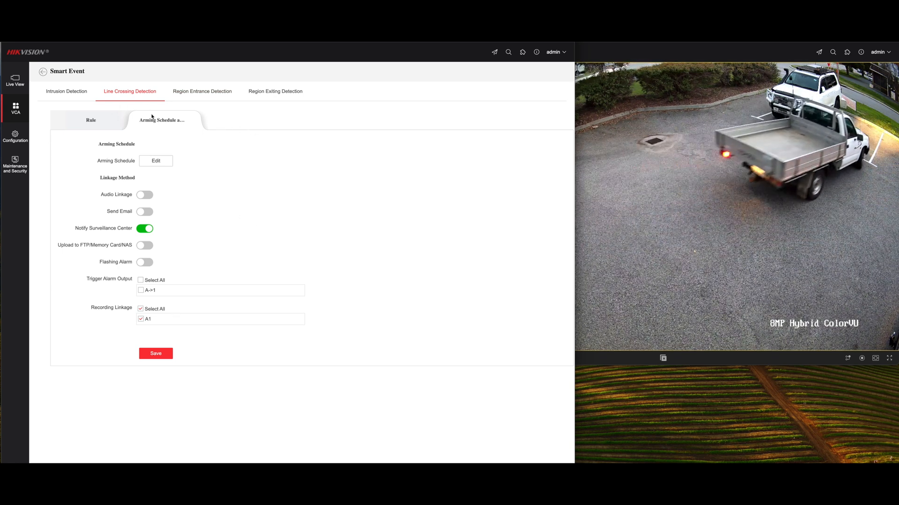
{"action": "left_click", "coordinate": [43, 72]}
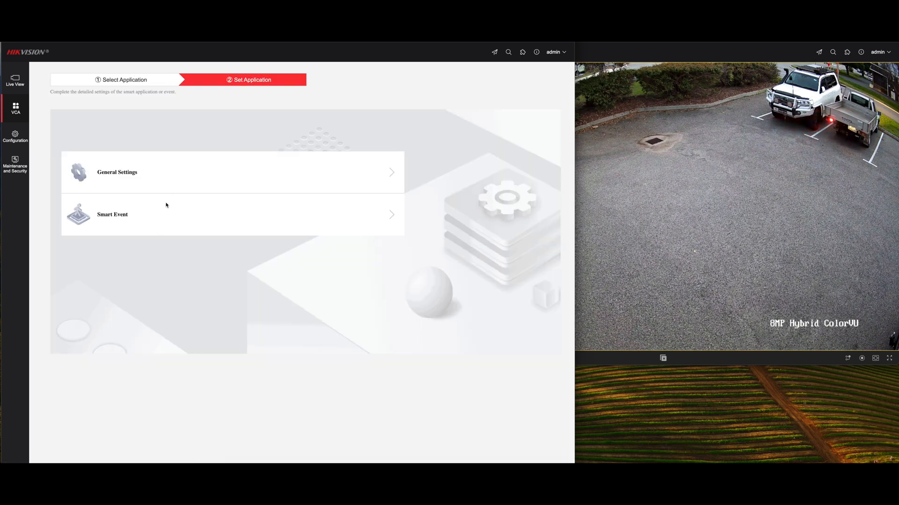
{"action": "left_click", "coordinate": [388, 172]}
{"action": "left_click", "coordinate": [169, 94]}
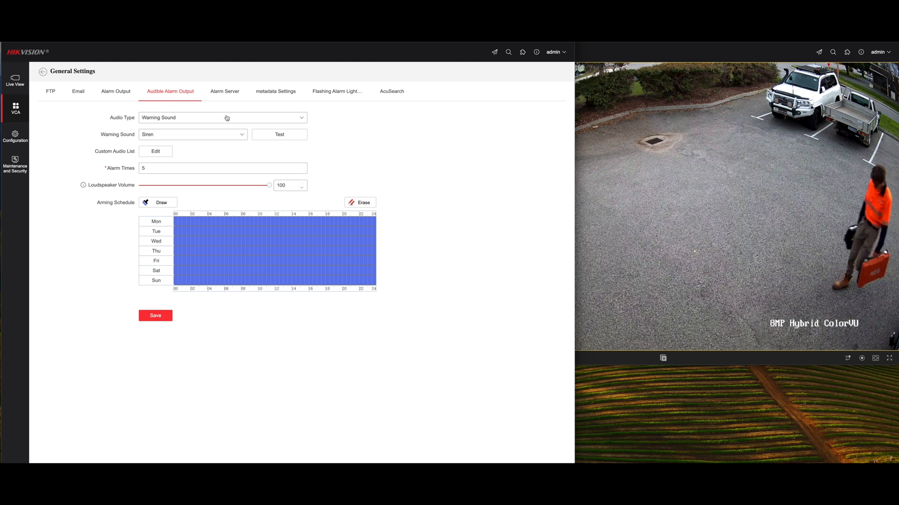
{"action": "left_click", "coordinate": [242, 136]}
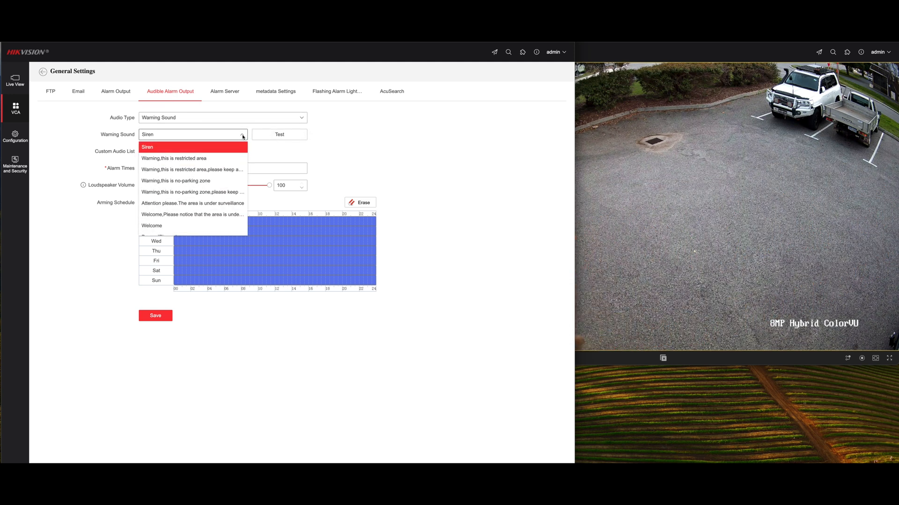
{"action": "left_click", "coordinate": [200, 214]}
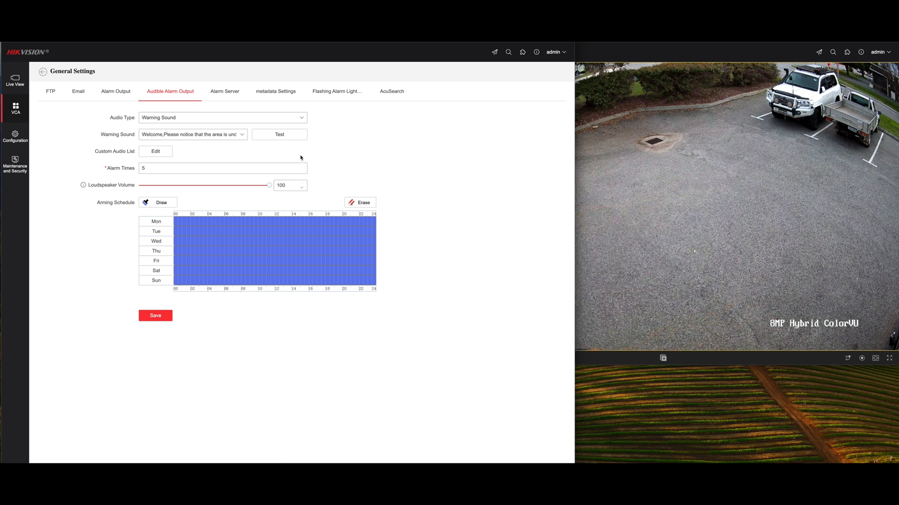
- Look through the available warning sounds and audio types without changing them, and set the audible alarm's Alarm Times to 1
{"action": "left_click", "coordinate": [242, 136]}
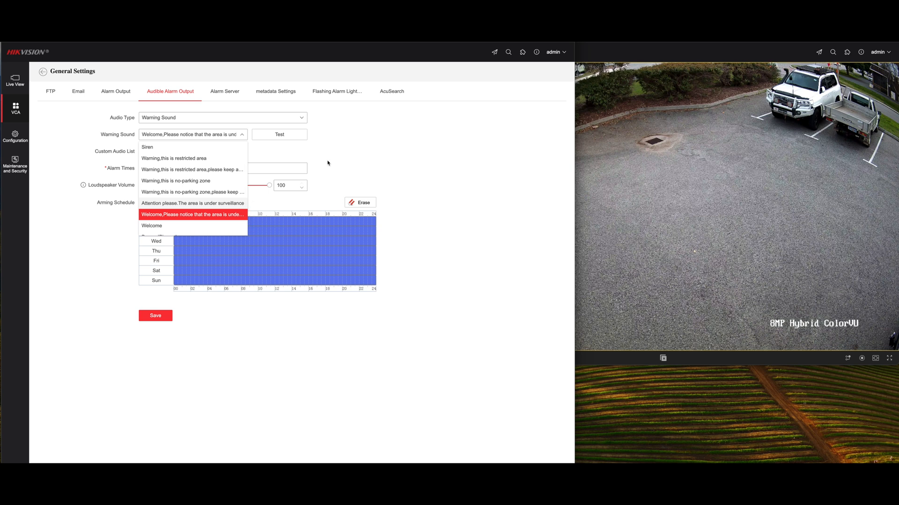
{"action": "left_click", "coordinate": [267, 118]}
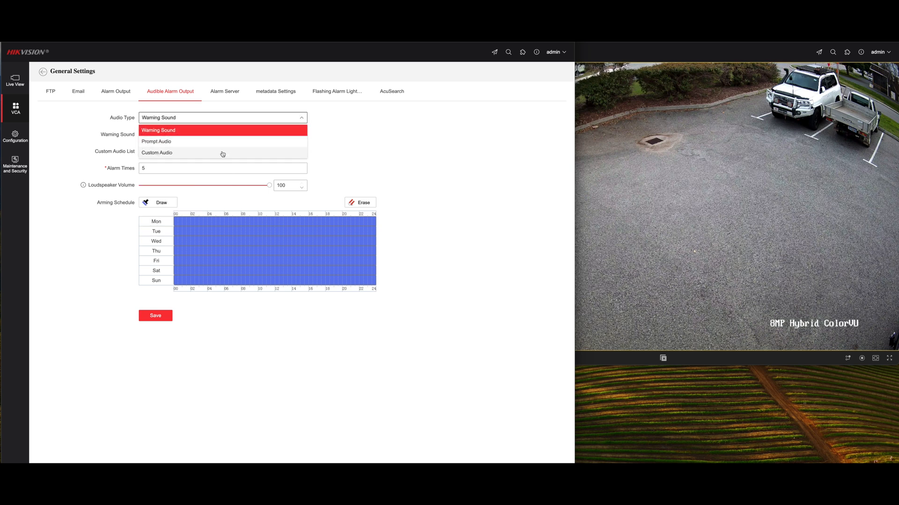
{"action": "left_click", "coordinate": [331, 150]}
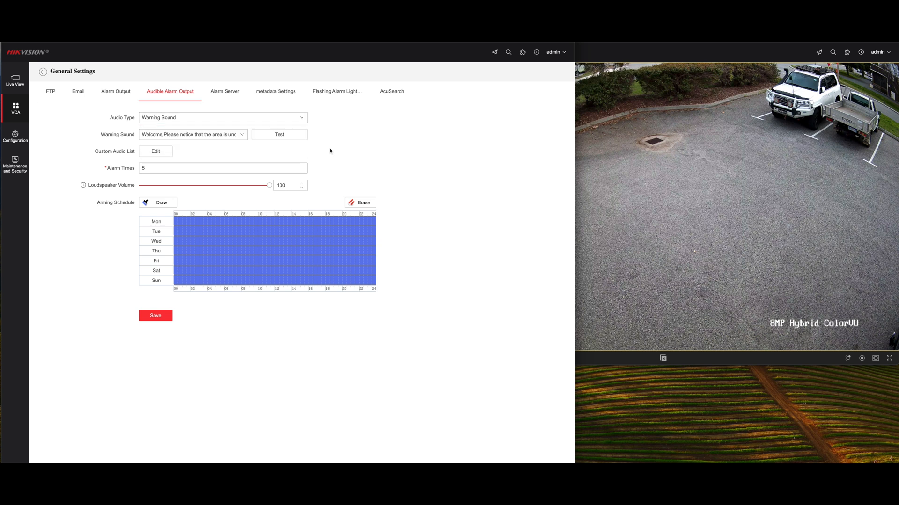
{"action": "left_click", "coordinate": [150, 168]}
{"action": "left_click_drag", "start_coordinate": [164, 170], "coordinate": [133, 171]}
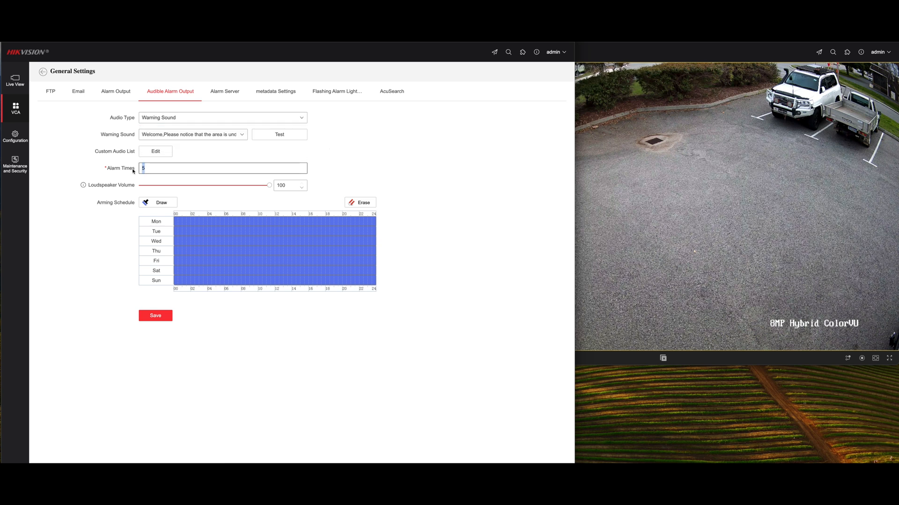
{"action": "left_click", "coordinate": [327, 148]}
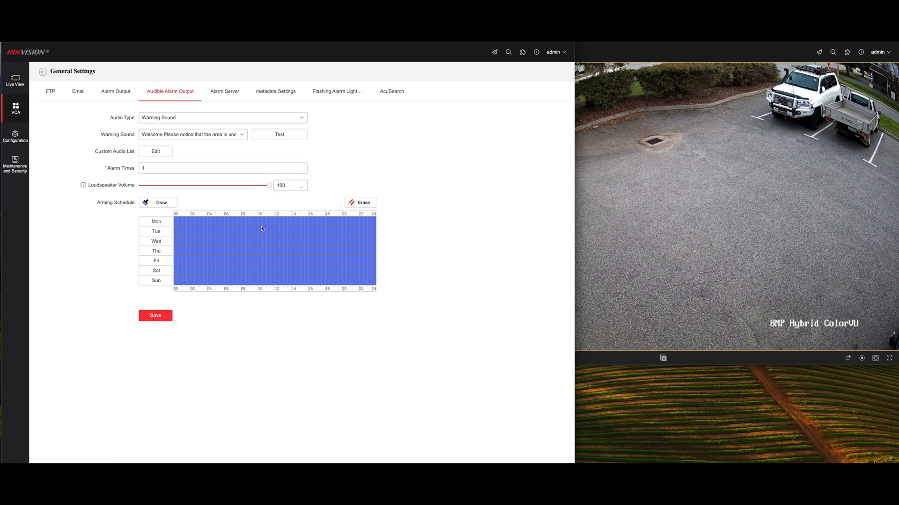
- Limit the audible alarm's arming schedule to 00:00–08:00 and 18:00–24:00 on every day of the week, and save it
{"action": "left_click", "coordinate": [237, 264]}
{"action": "left_click", "coordinate": [291, 232]}
{"action": "mouse_move", "coordinate": [227, 222]}
{"action": "left_mouse_down"}
{"action": "mouse_move", "coordinate": [302, 228]}
{"action": "mouse_move", "coordinate": [323, 248]}
{"action": "mouse_move", "coordinate": [323, 281]}
{"action": "left_mouse_up"}
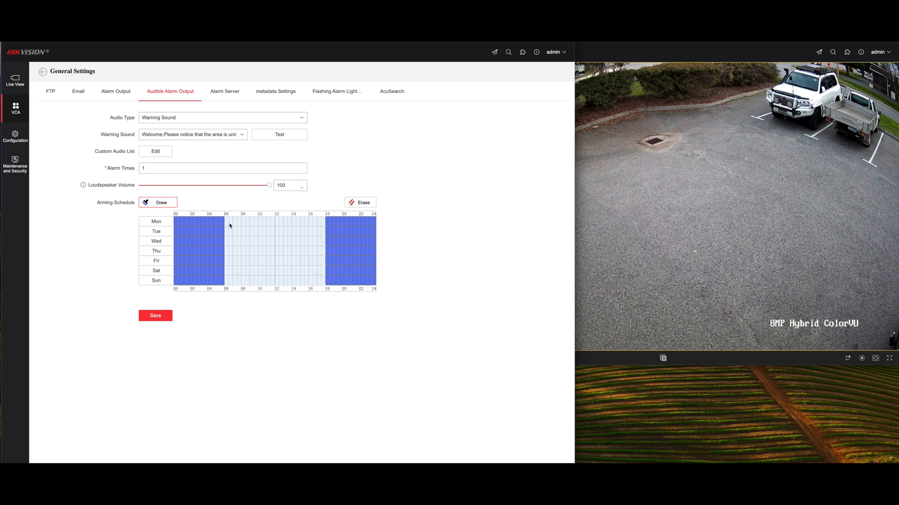
{"action": "mouse_move", "coordinate": [225, 221]}
{"action": "left_mouse_down"}
{"action": "mouse_move", "coordinate": [241, 225]}
{"action": "mouse_move", "coordinate": [240, 284]}
{"action": "left_mouse_up"}
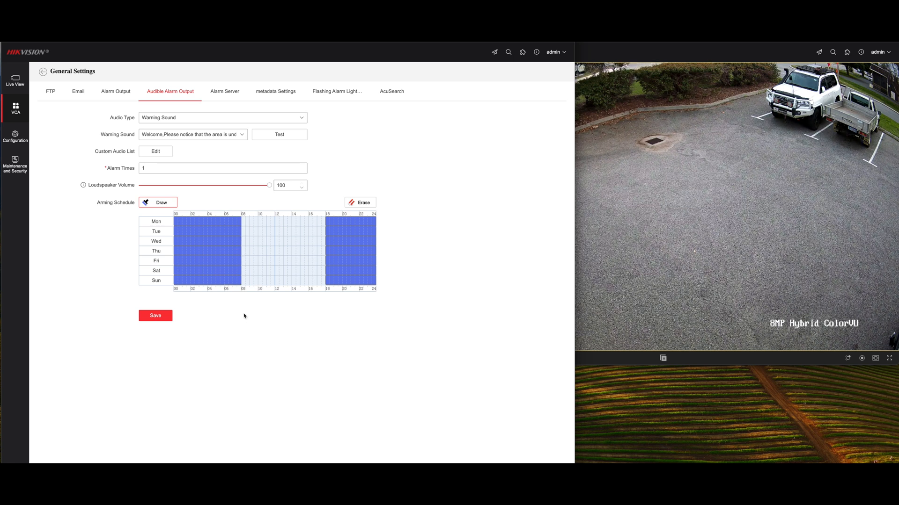
{"action": "left_click", "coordinate": [146, 318]}
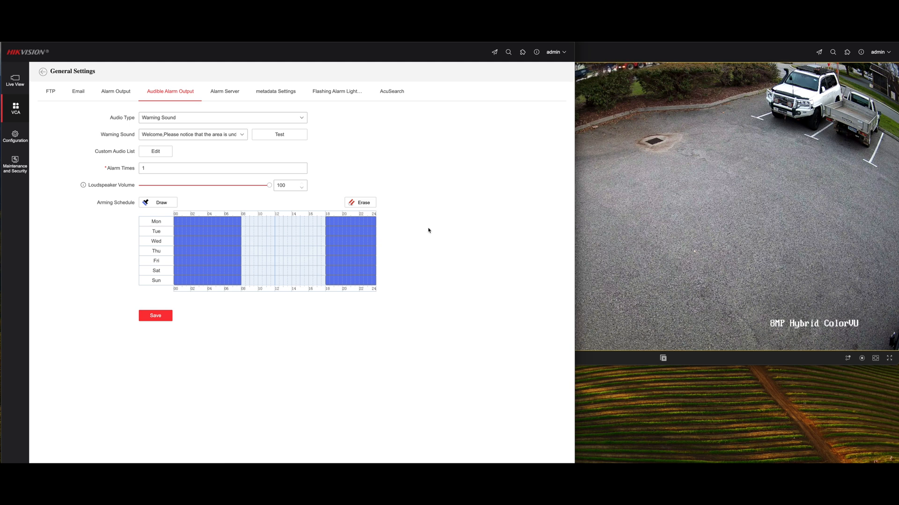
- Set the flashing alarm light to Normally On with a flashing duration of 20 sec, and save it
{"action": "left_click", "coordinate": [346, 92]}
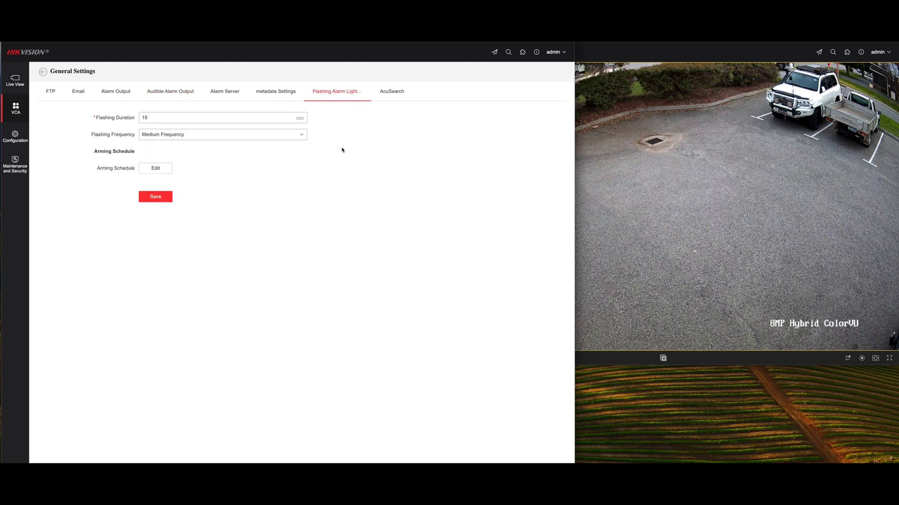
{"action": "left_click", "coordinate": [271, 135]}
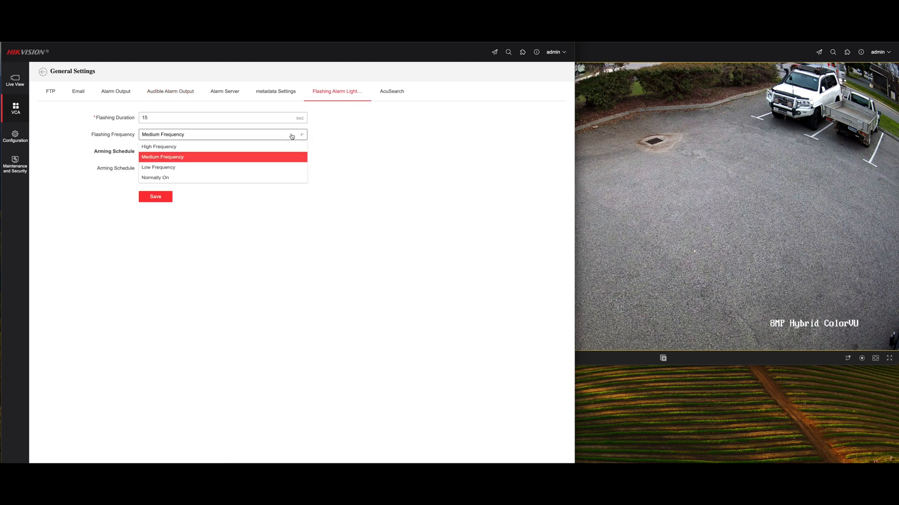
{"action": "left_click", "coordinate": [187, 181]}
{"action": "double_click", "coordinate": [146, 119]}
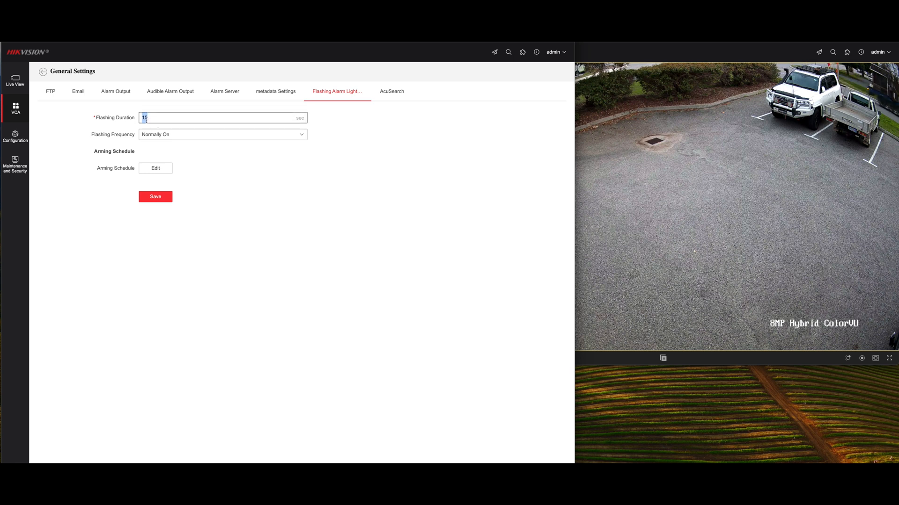
{"action": "type", "text": "20"}
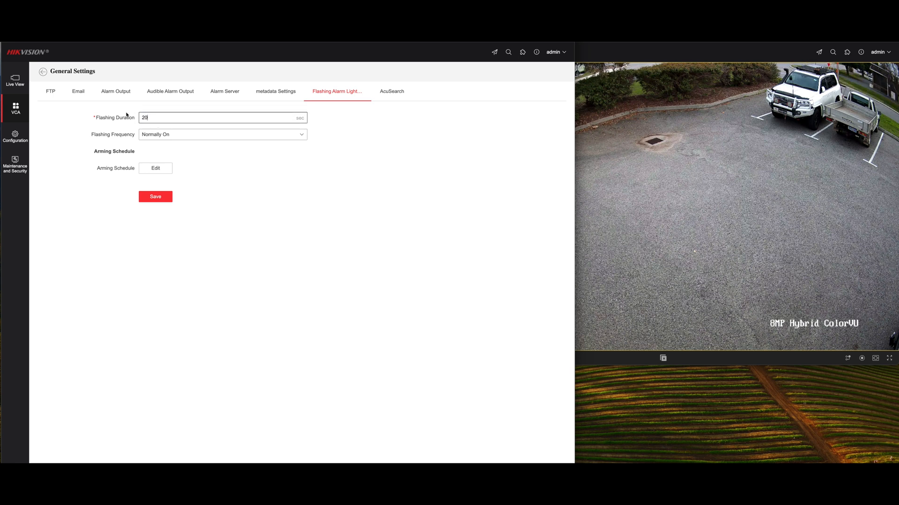
{"action": "left_click", "coordinate": [156, 196]}
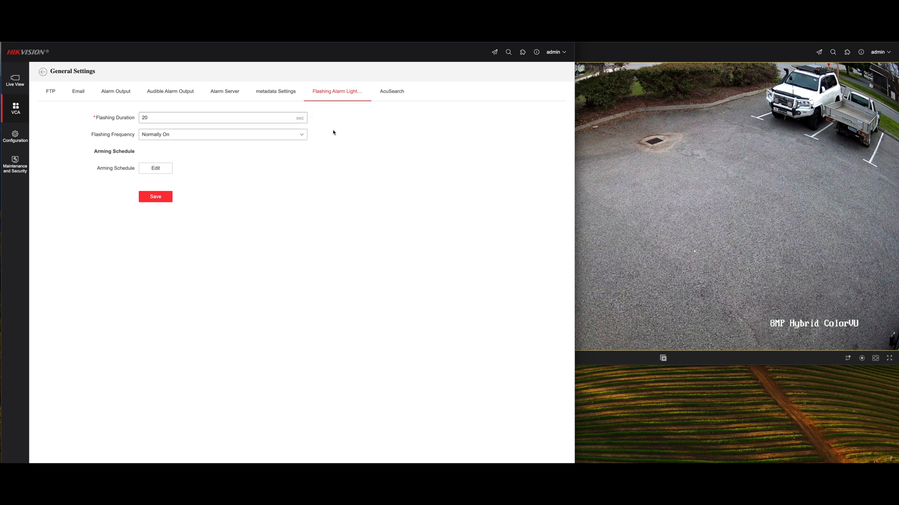
{"action": "left_click", "coordinate": [202, 136]}
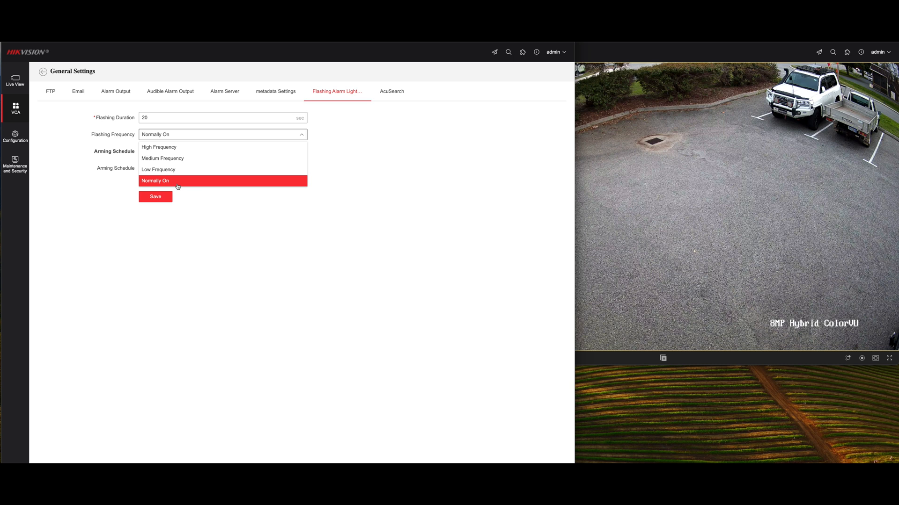
{"action": "left_click", "coordinate": [243, 203]}
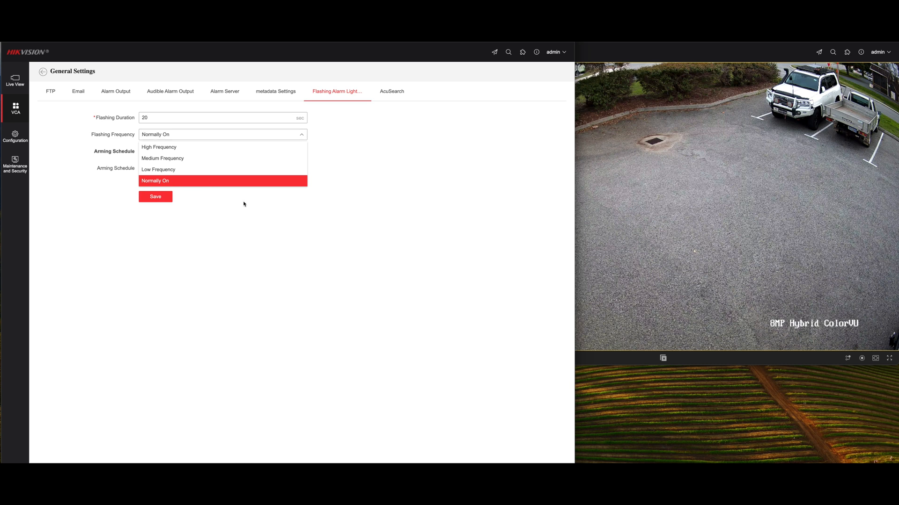
{"action": "left_click", "coordinate": [152, 198]}
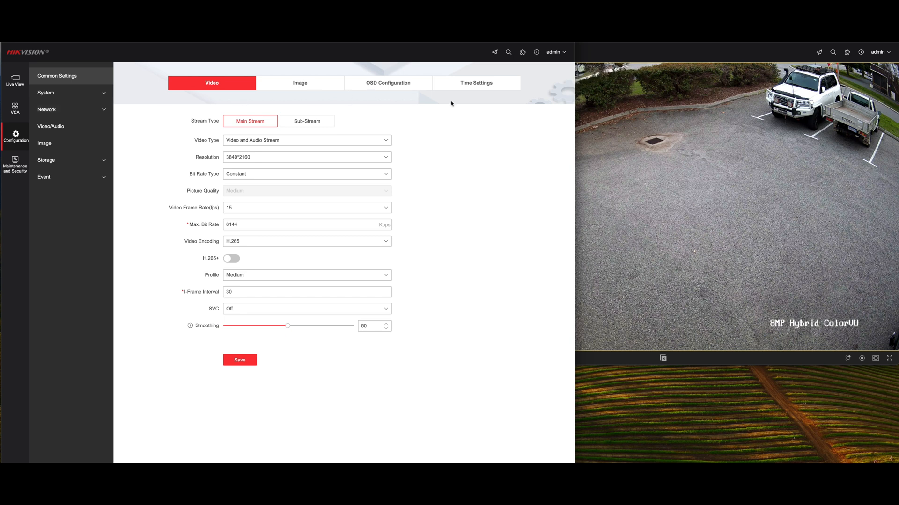
- Switch the camera's time synchronisation to NTP in the configuration's time settings and test the time.windows.com server
{"action": "left_click", "coordinate": [475, 86]}
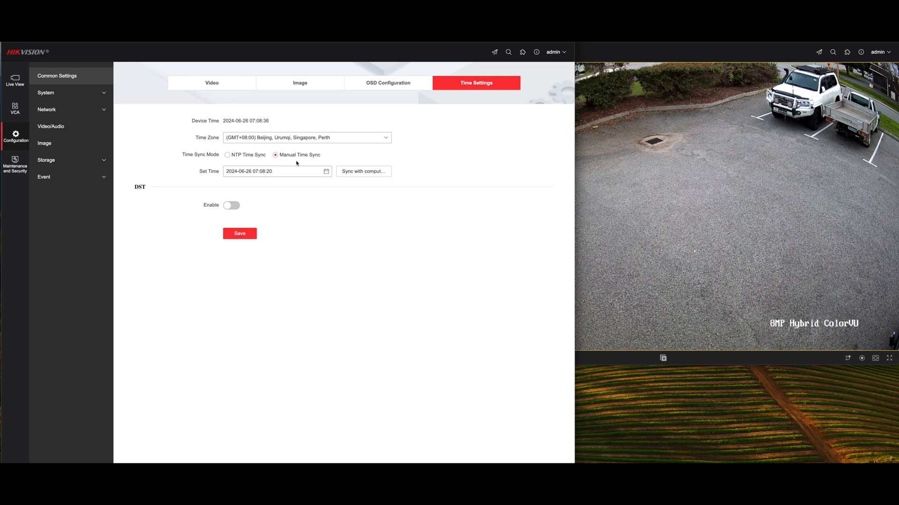
{"action": "left_click", "coordinate": [359, 172]}
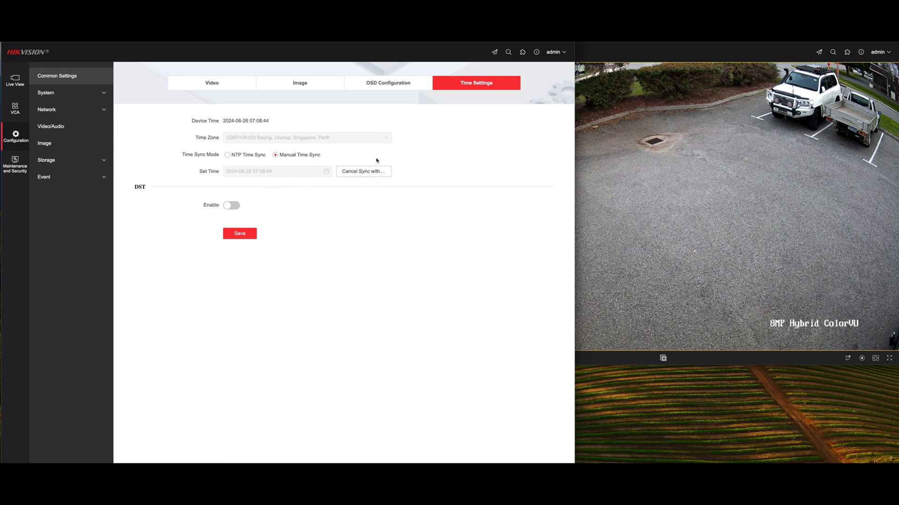
{"action": "left_click", "coordinate": [228, 155]}
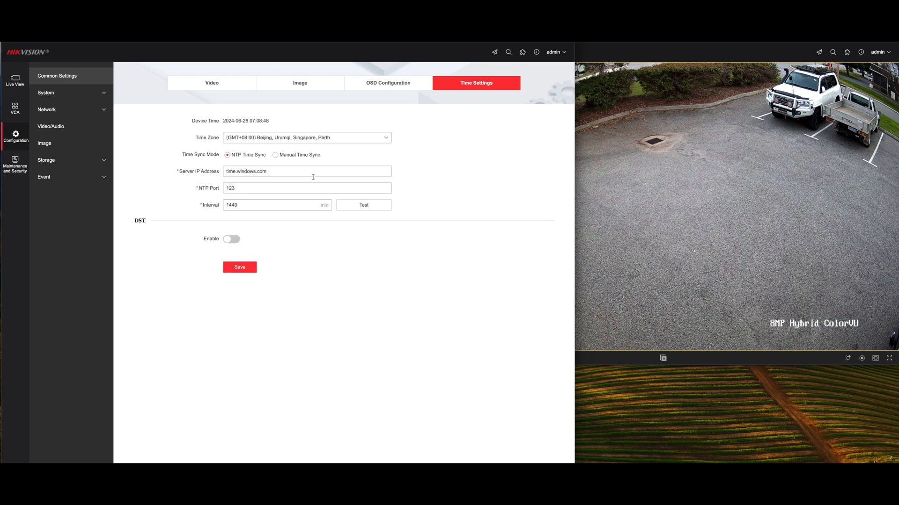
{"action": "left_click", "coordinate": [357, 209]}
- Set the preferred DNS server to 8.8.8.8 in the camera's TCP/IP network settings
{"action": "left_click", "coordinate": [64, 110]}
{"action": "left_click", "coordinate": [77, 127]}
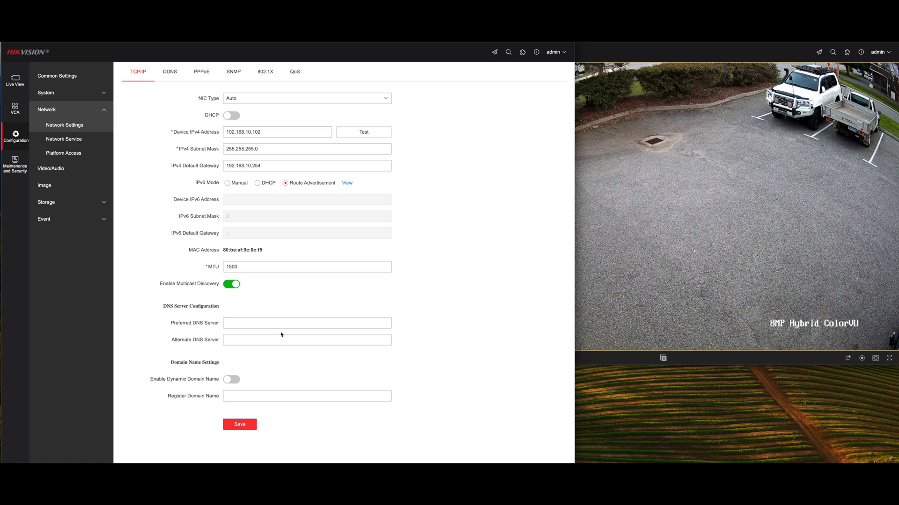
{"action": "left_click", "coordinate": [247, 323]}
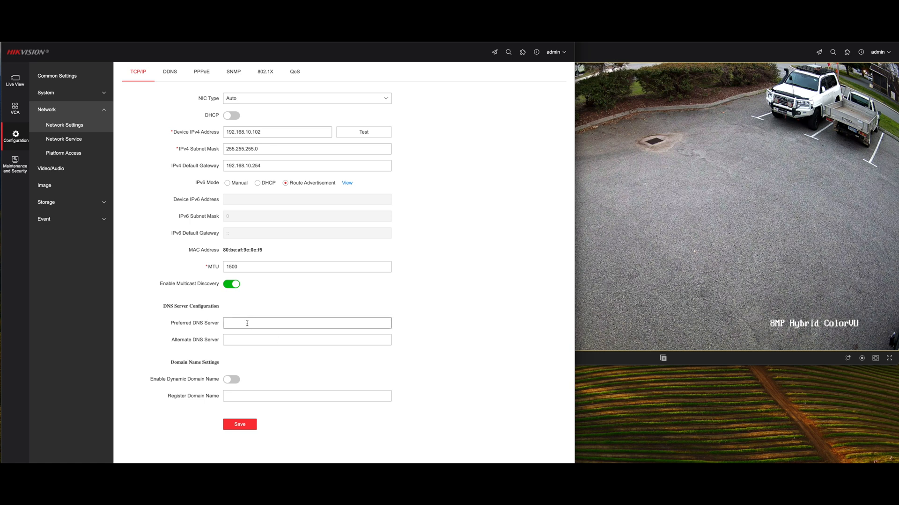
{"action": "type", "text": "8"}
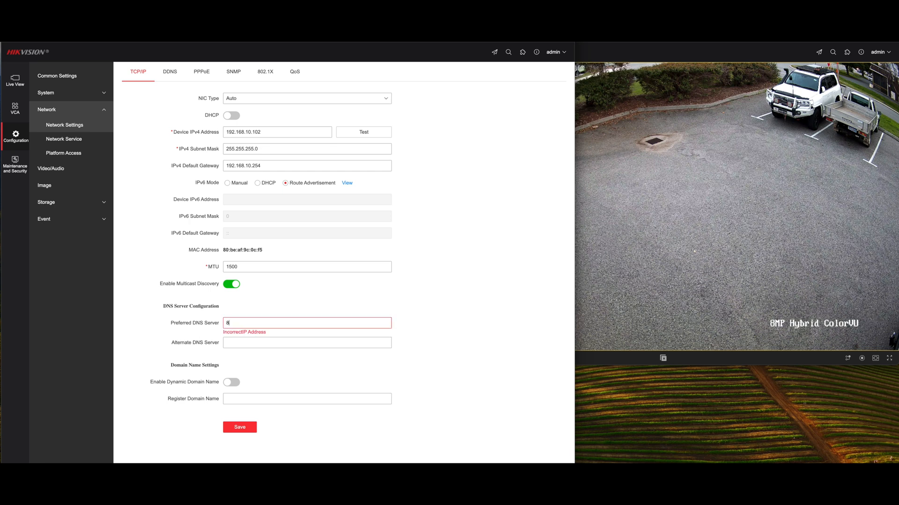
{"action": "type", "text": ".8.8.8"}
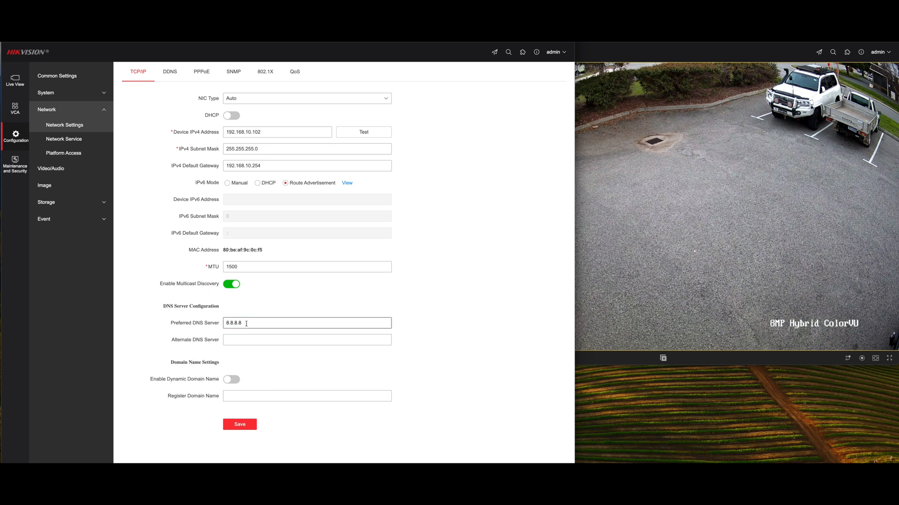
- Set the alternate DNS server to 192.168.10.254 and save the TCP/IP network settings
{"action": "left_click", "coordinate": [257, 339]}
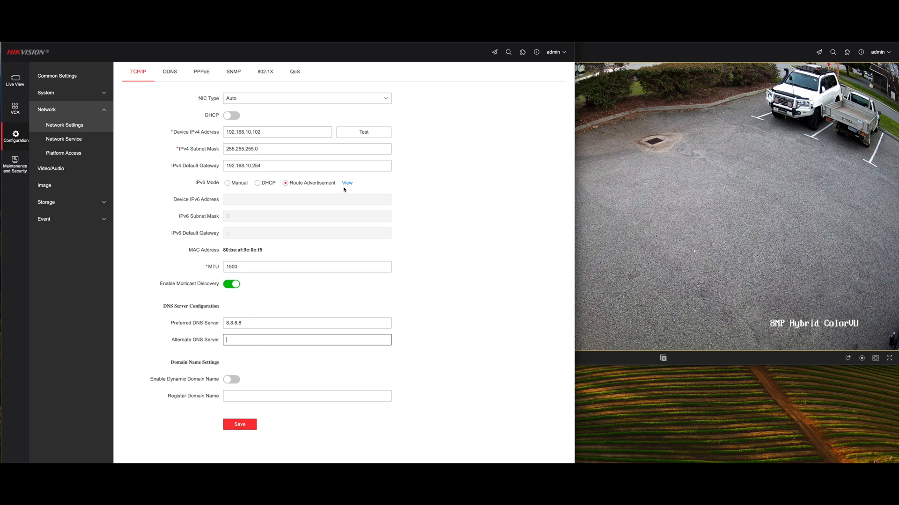
{"action": "type", "text": "192.168"}
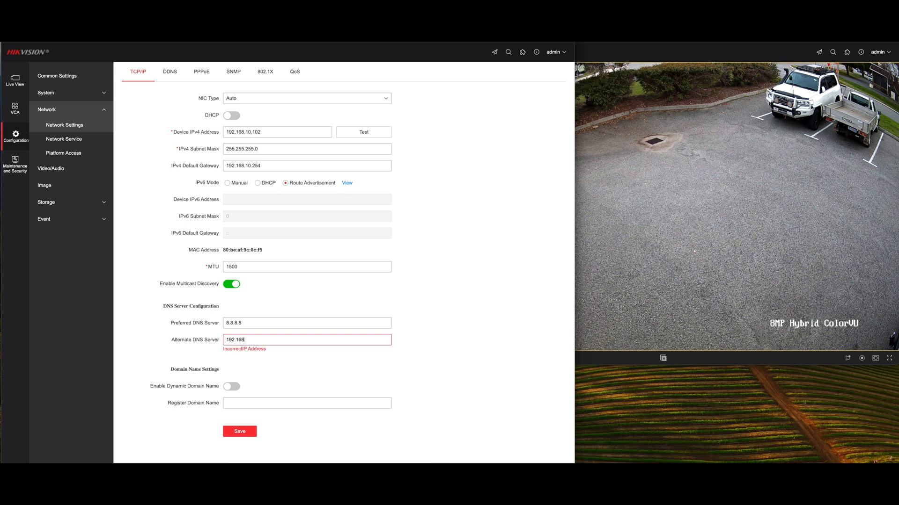
{"action": "type", "text": ".10.254"}
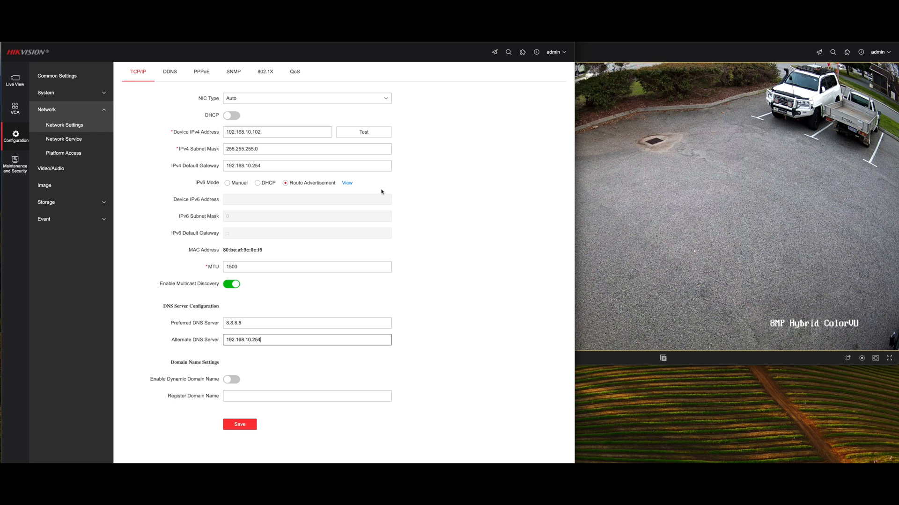
{"action": "left_click", "coordinate": [239, 425]}
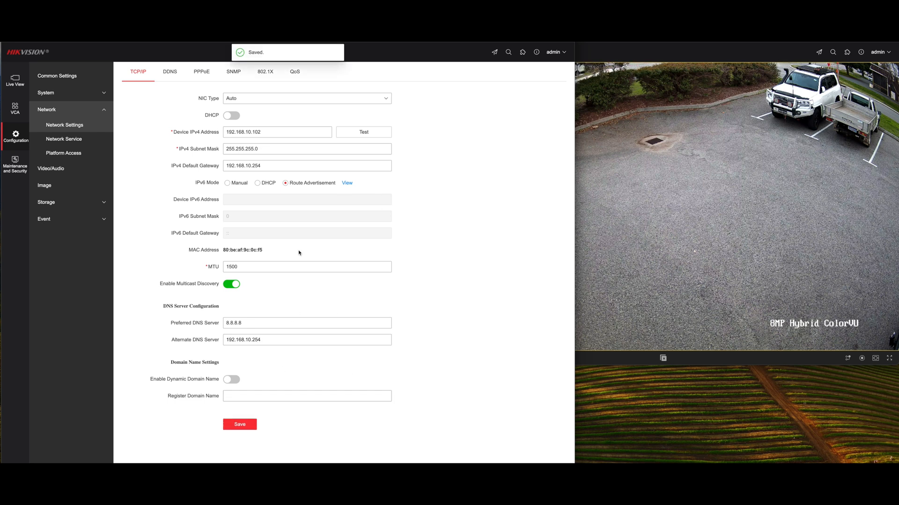
- Return to the system's time settings, select NTP time sync again, and retest the time.windows.com server on port 123
{"action": "left_click", "coordinate": [64, 93]}
{"action": "left_click", "coordinate": [72, 111]}
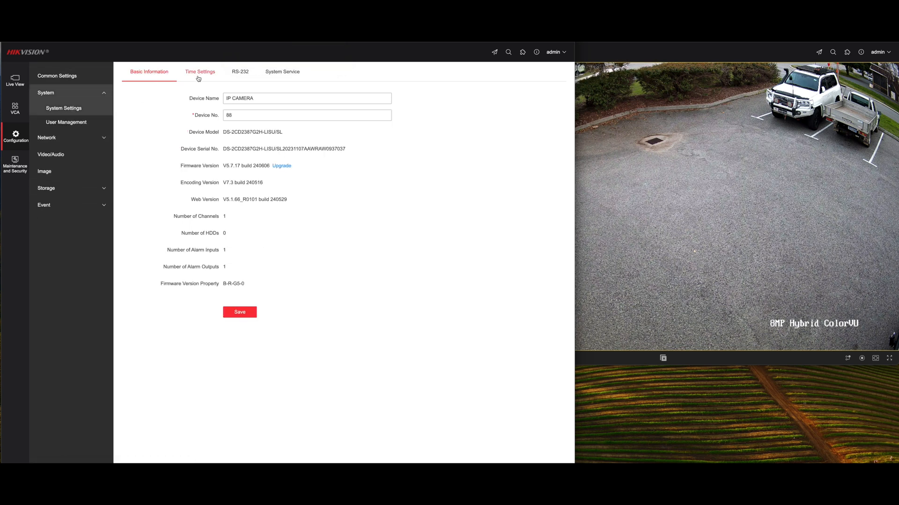
{"action": "left_click", "coordinate": [200, 74]}
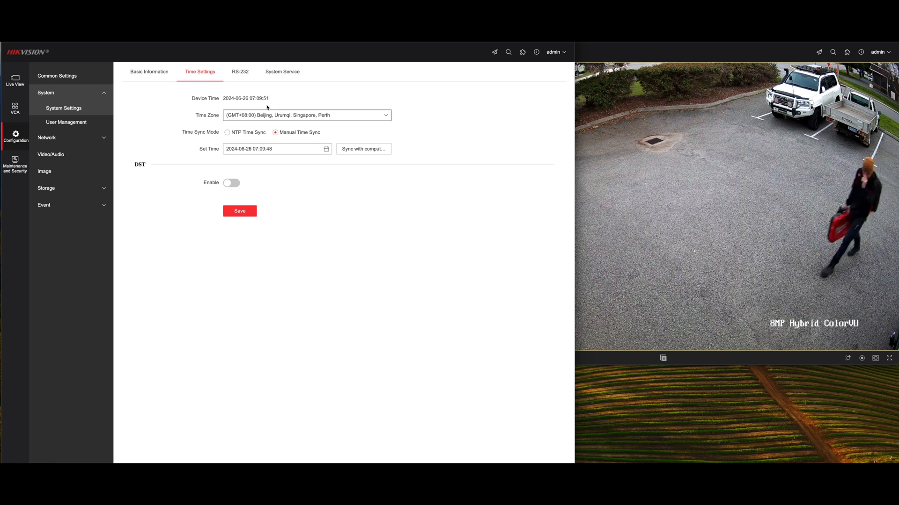
{"action": "left_click", "coordinate": [228, 133]}
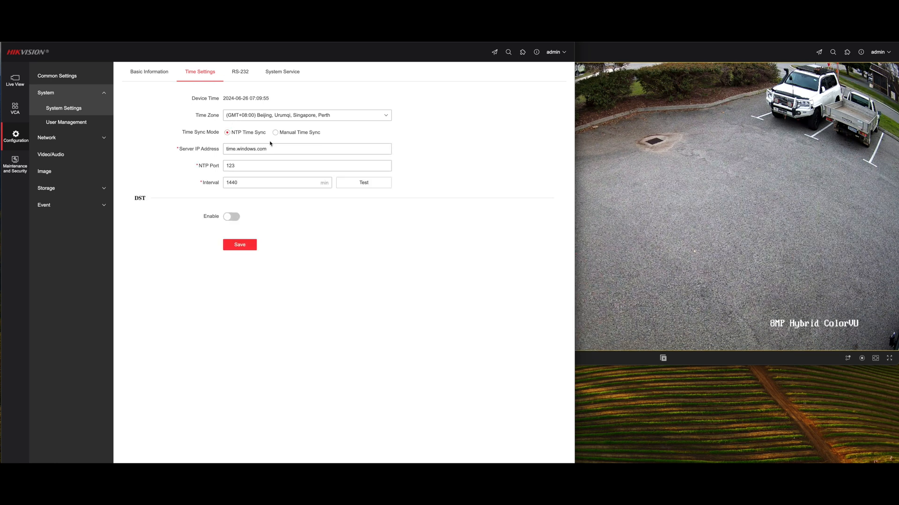
{"action": "left_click", "coordinate": [363, 186]}
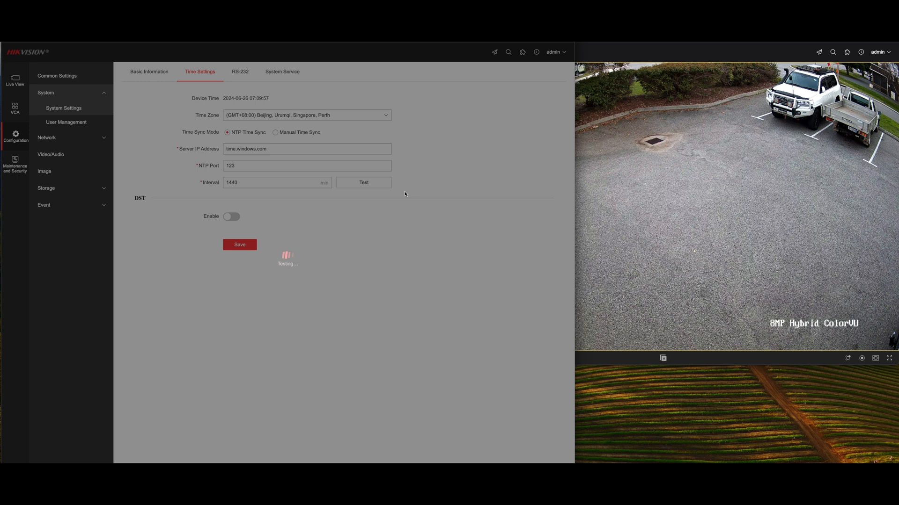